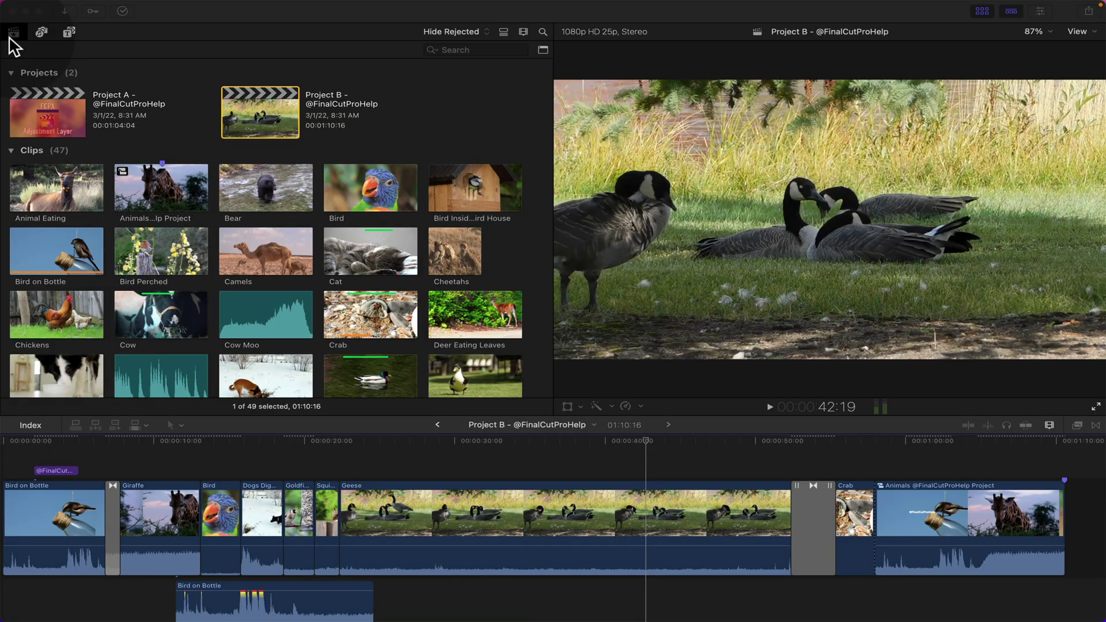
Hide the Libraries sidebar and search the browser for 'clip'.
{"action": "left_click", "coordinate": [291, 39]}
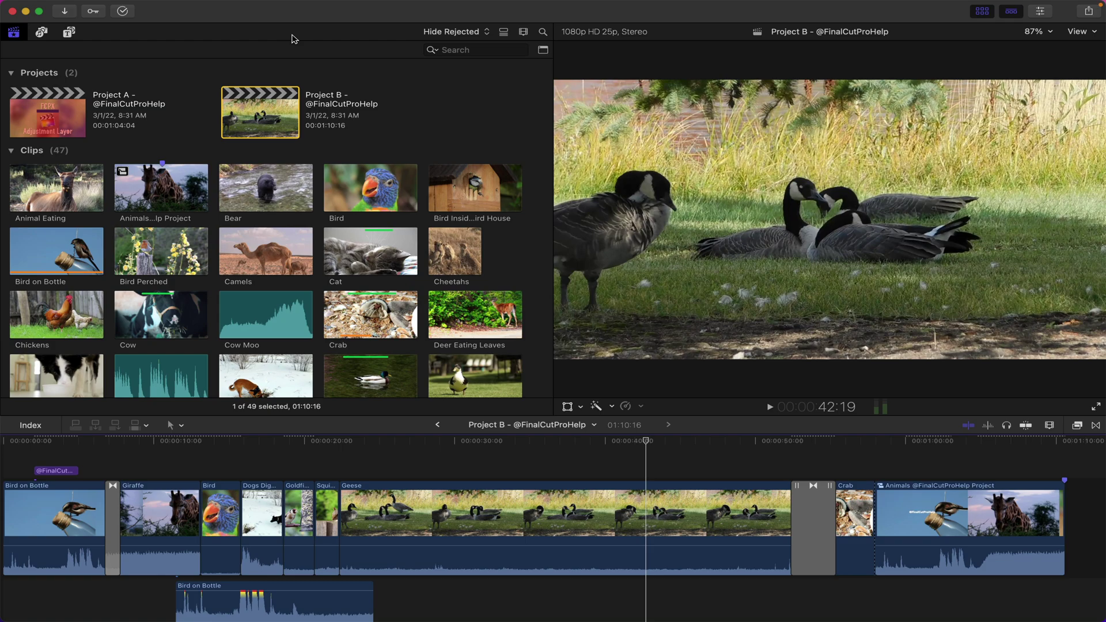
{"action": "key", "text": "super+0"}
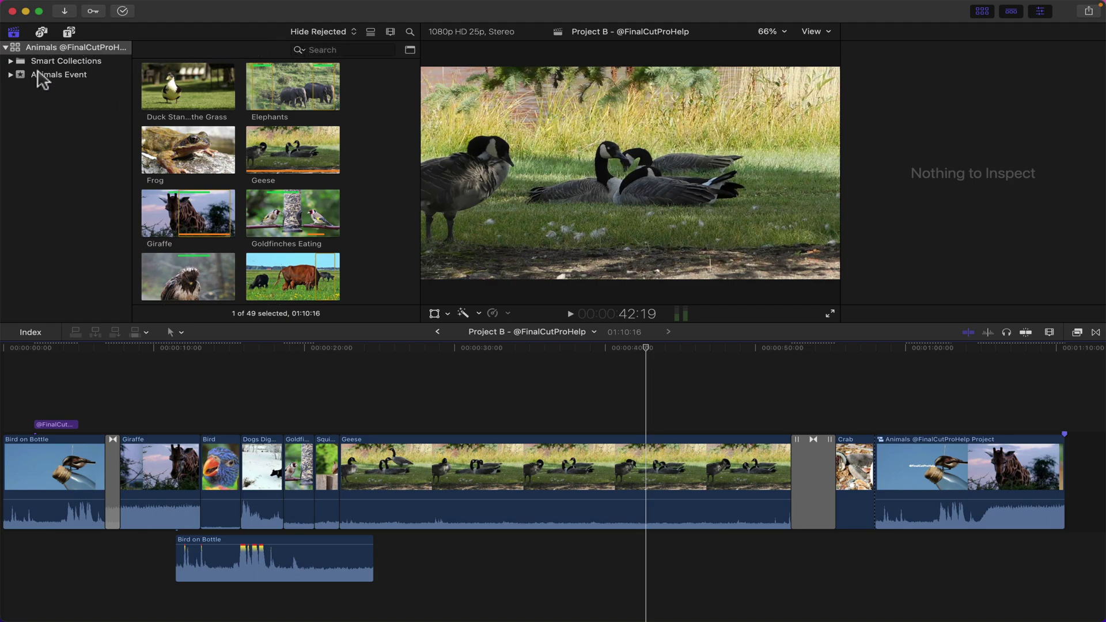
{"action": "left_click", "coordinate": [13, 35]}
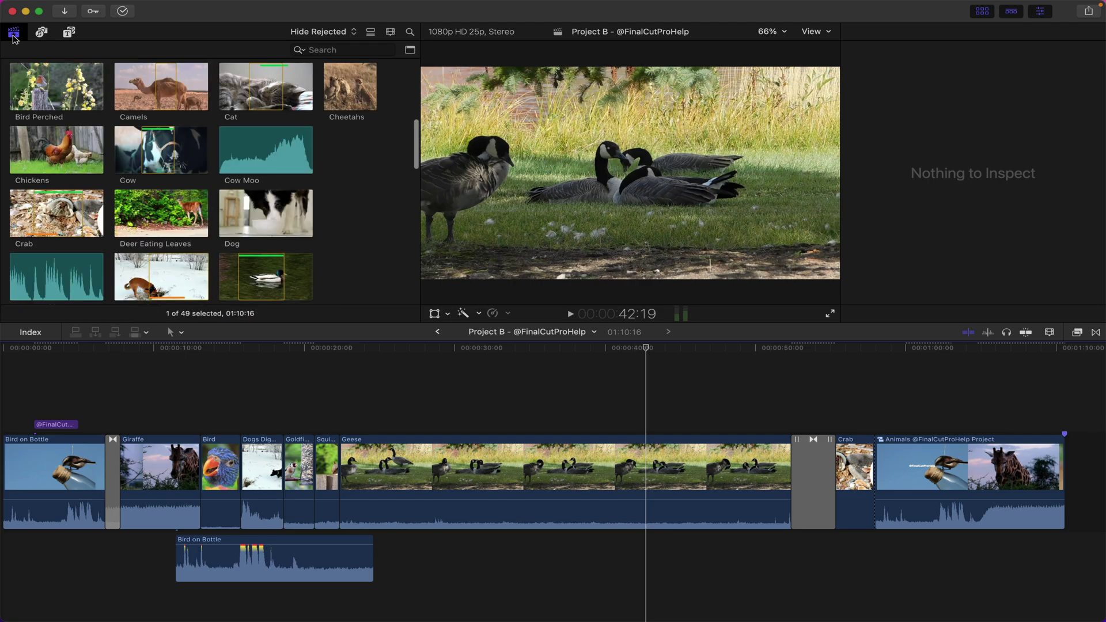
{"action": "left_click", "coordinate": [338, 49]}
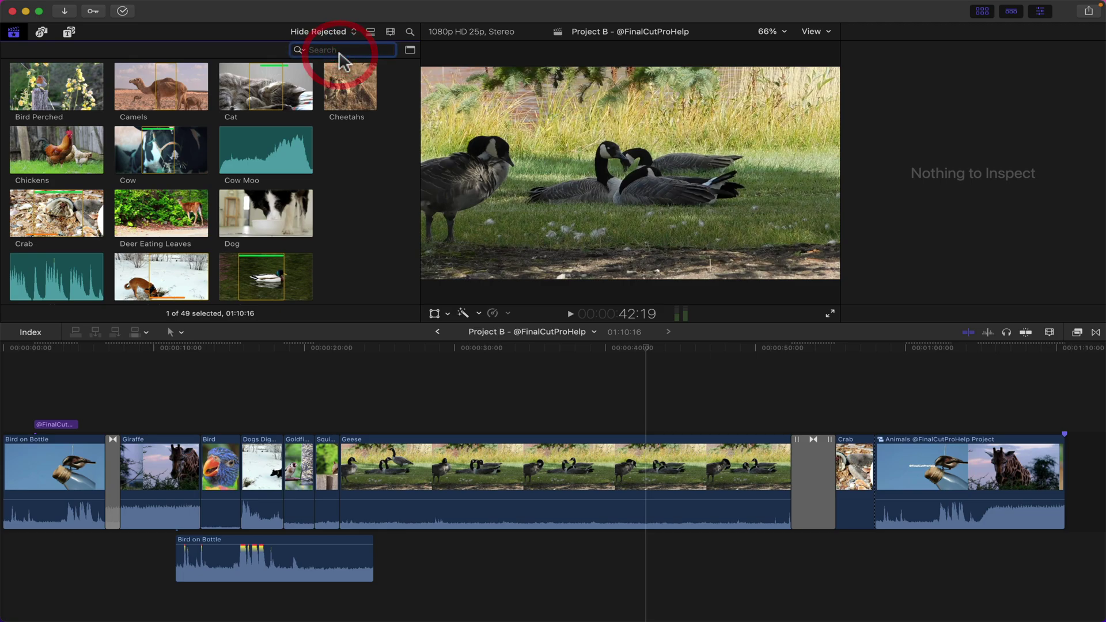
{"action": "type", "text": "clip"}
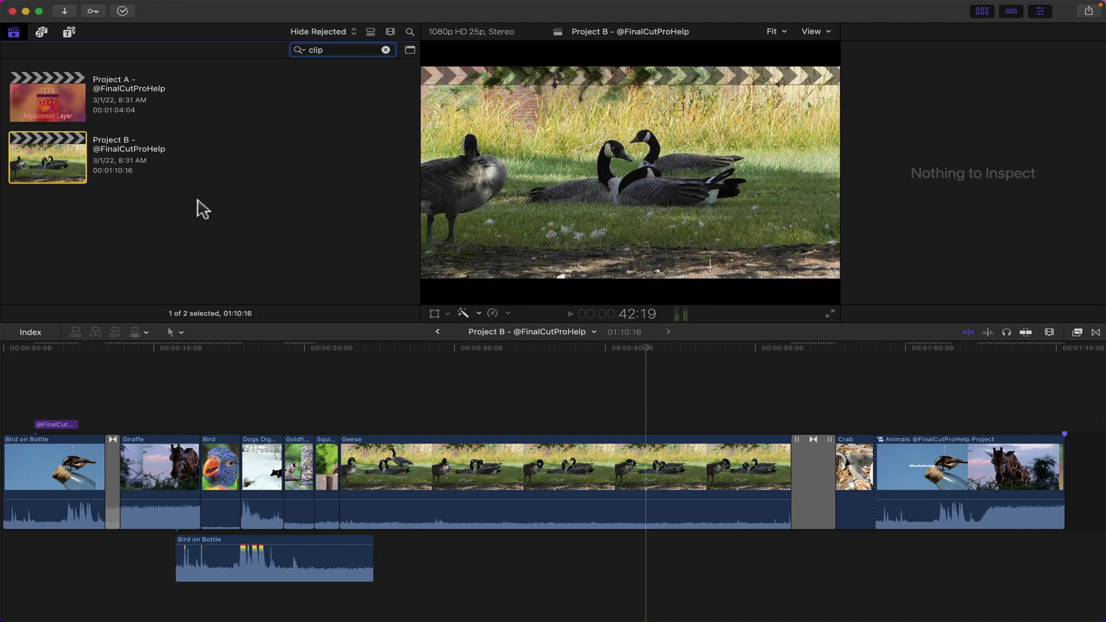
Open Project A in the timeline after briefly viewing Project B.
{"action": "double_click", "coordinate": [55, 98]}
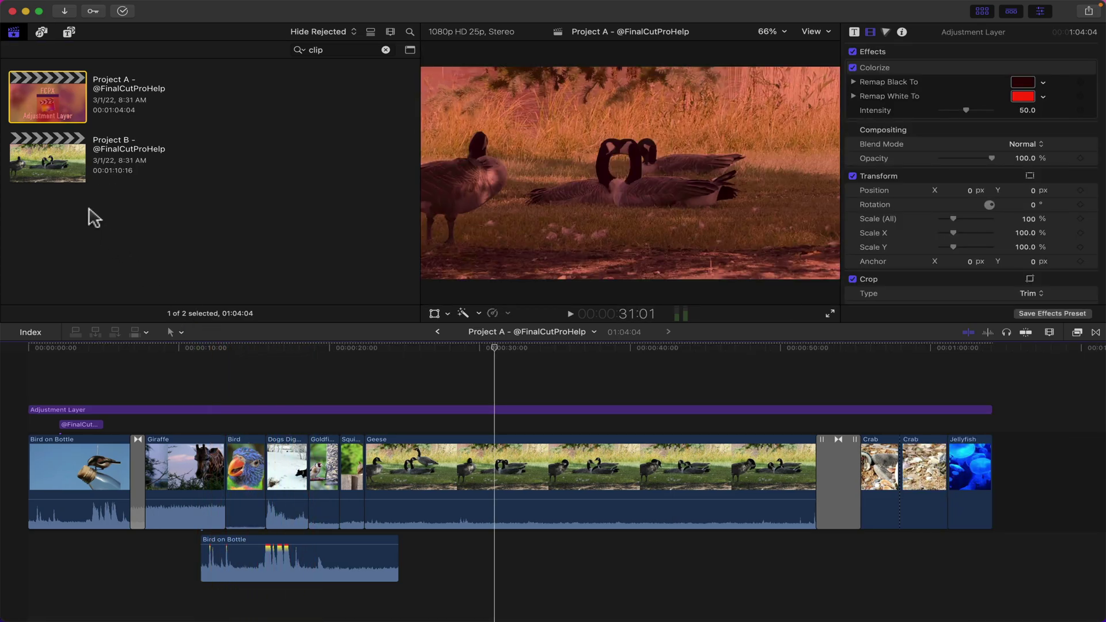
{"action": "double_click", "coordinate": [65, 174]}
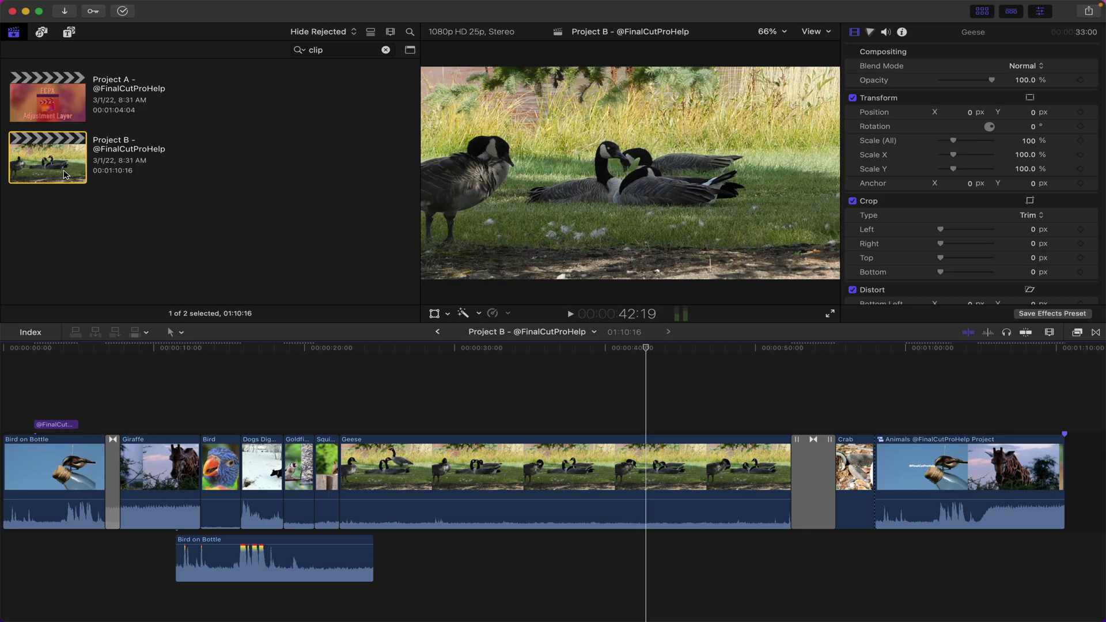
{"action": "double_click", "coordinate": [54, 104]}
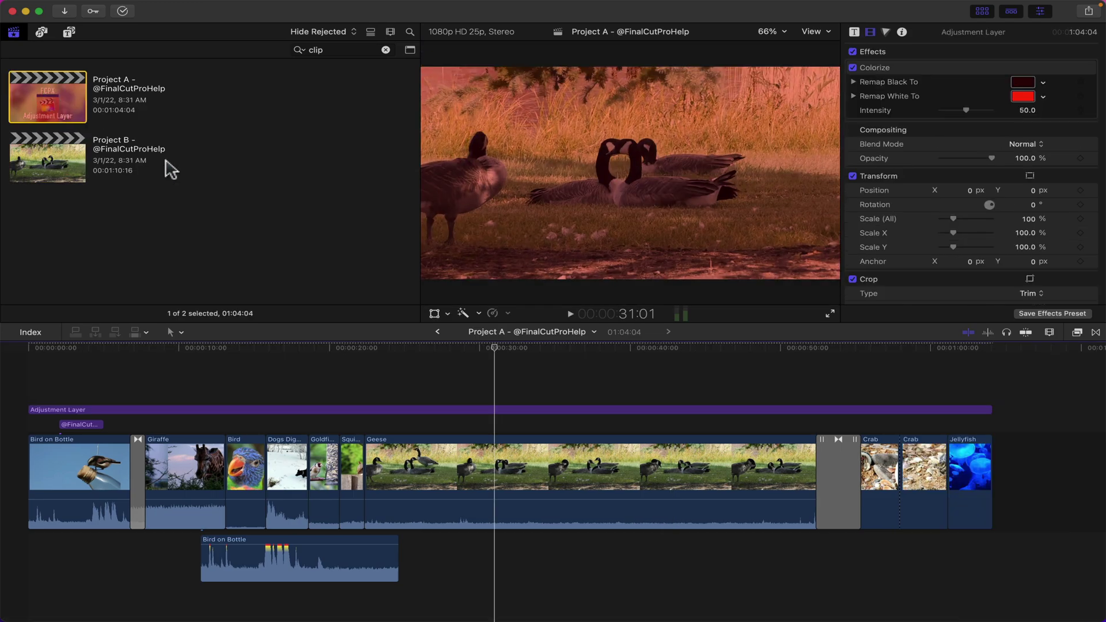
Turn all of Project A's clips into one compound clip with the default name.
{"action": "left_click", "coordinate": [444, 470]}
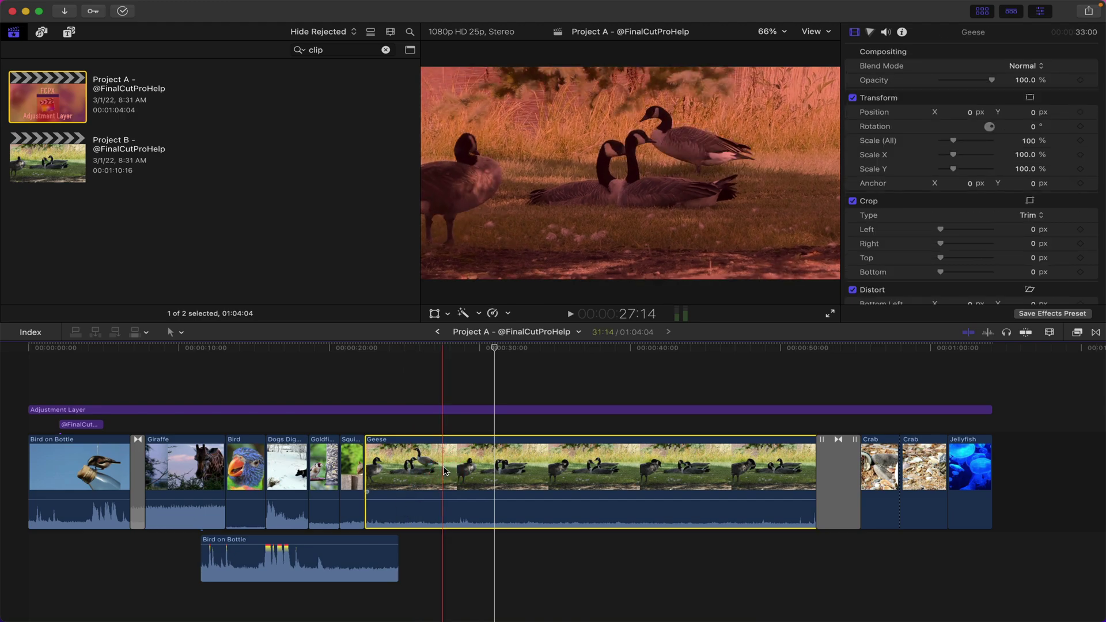
{"action": "key", "text": "super+a"}
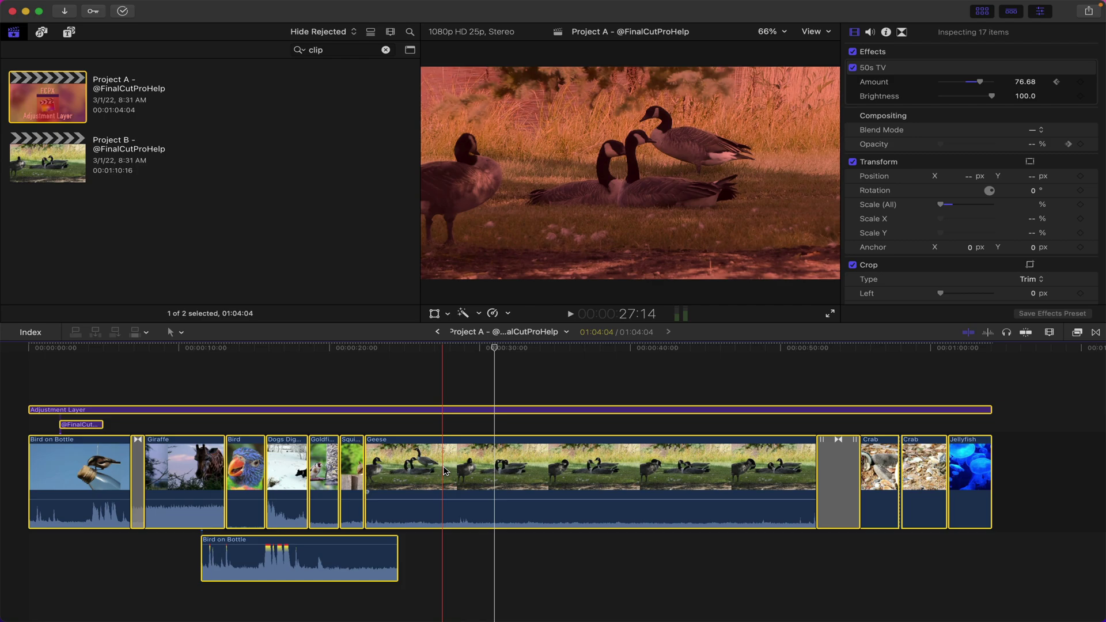
{"action": "key", "text": "alt+g"}
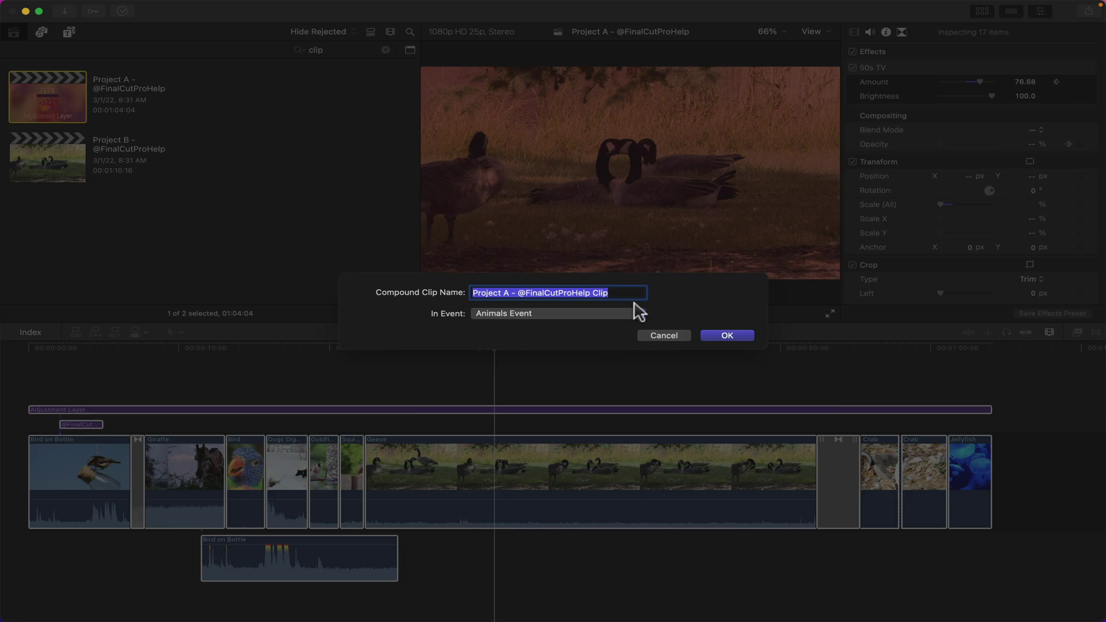
{"action": "left_click", "coordinate": [730, 336]}
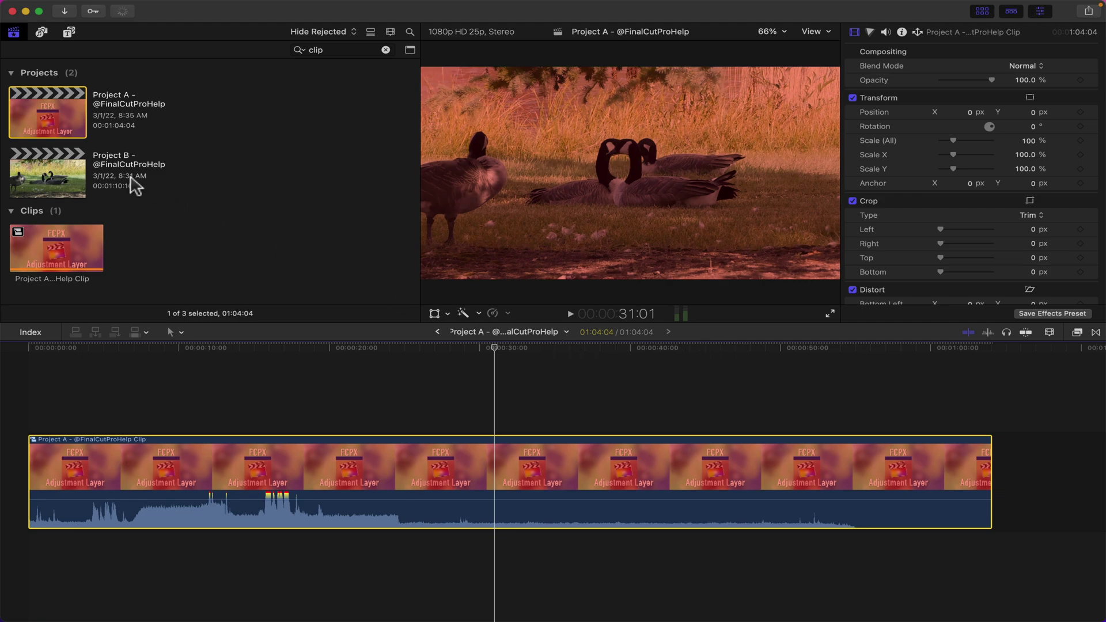
{"action": "double_click", "coordinate": [66, 172]}
{"action": "key", "text": "super+4"}
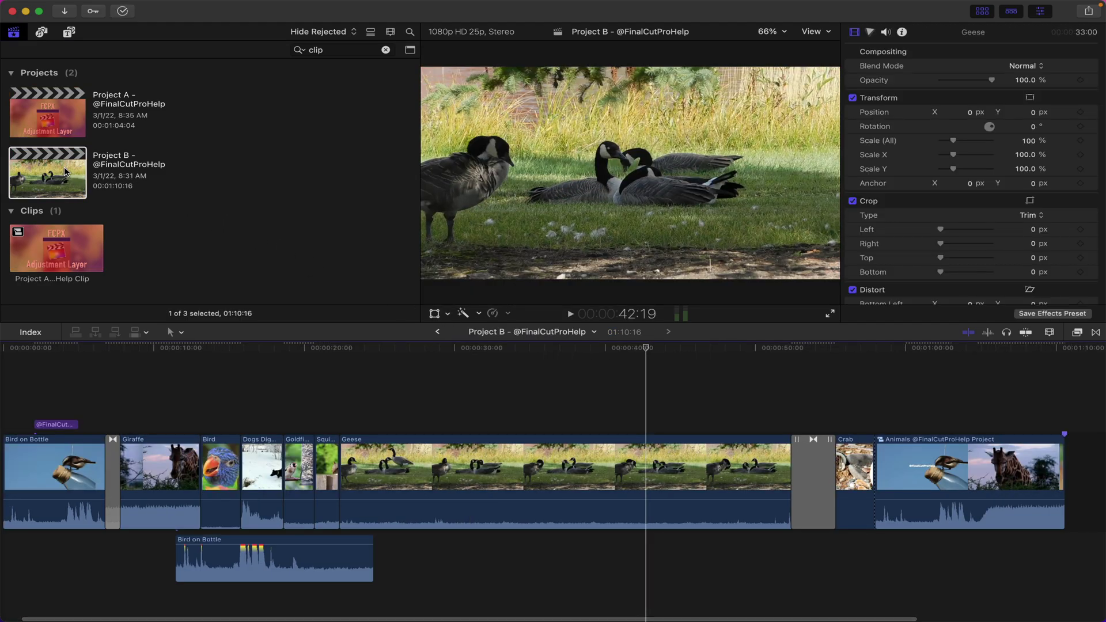
{"action": "left_click", "coordinate": [433, 471]}
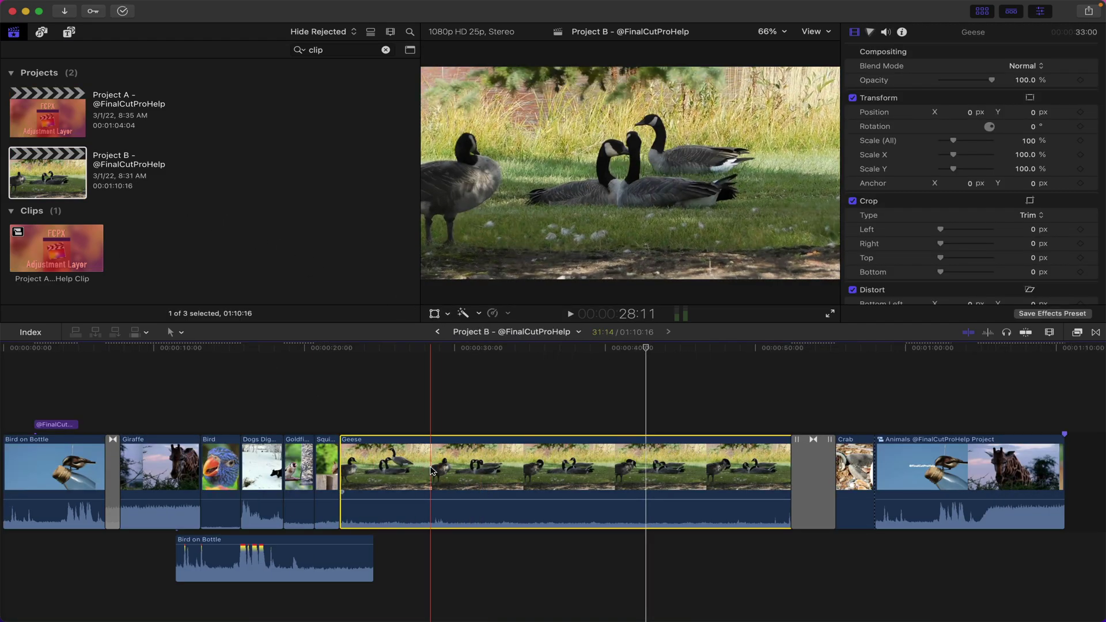
{"action": "key", "text": "super+a"}
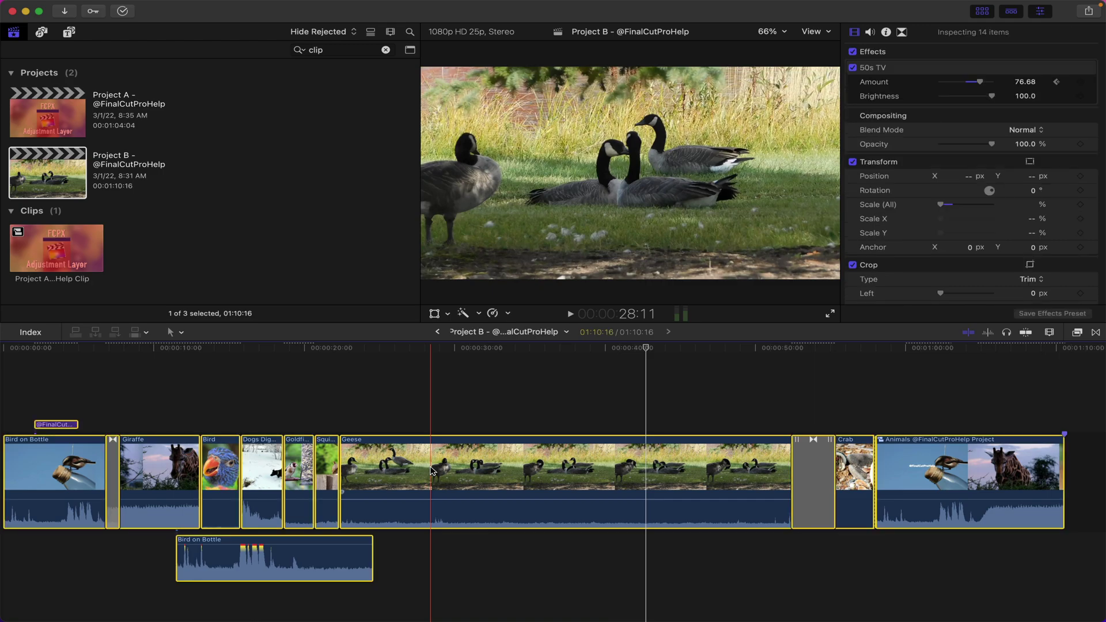
{"action": "key", "text": "alt+g"}
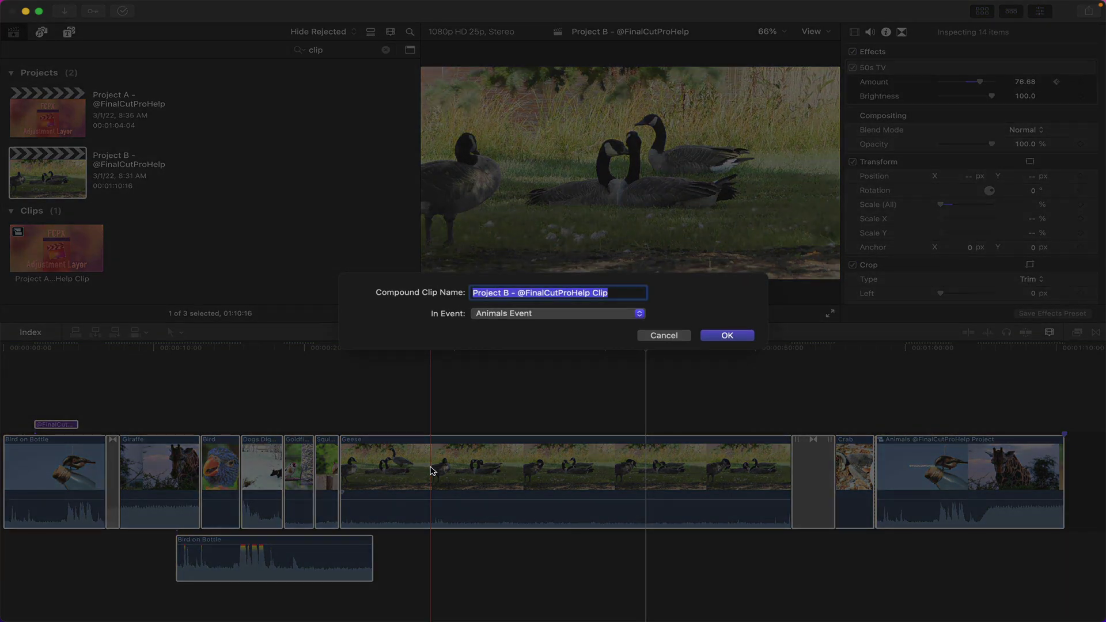
{"action": "left_click", "coordinate": [725, 336]}
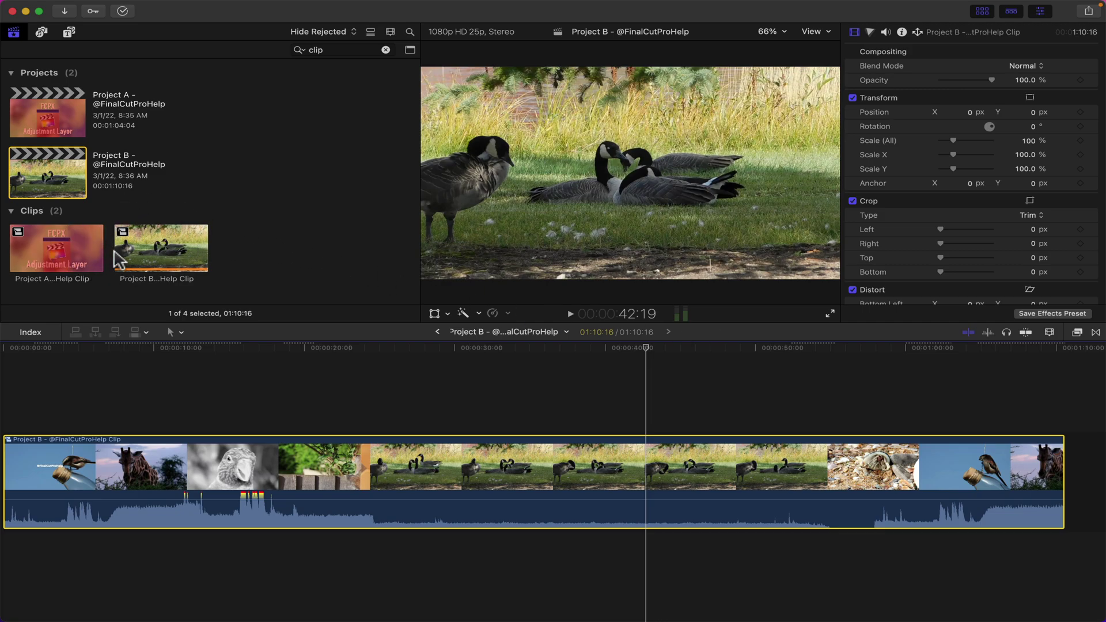
{"action": "left_click", "coordinate": [207, 198]}
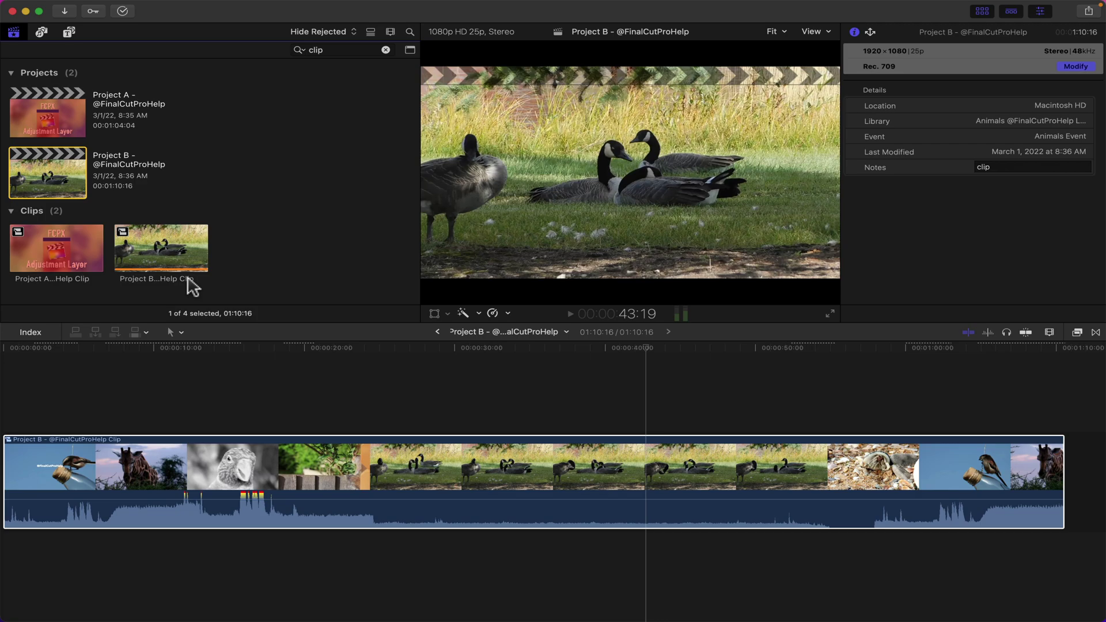
Create a new project named 'Project A & B'.
{"action": "key", "text": "super+n"}
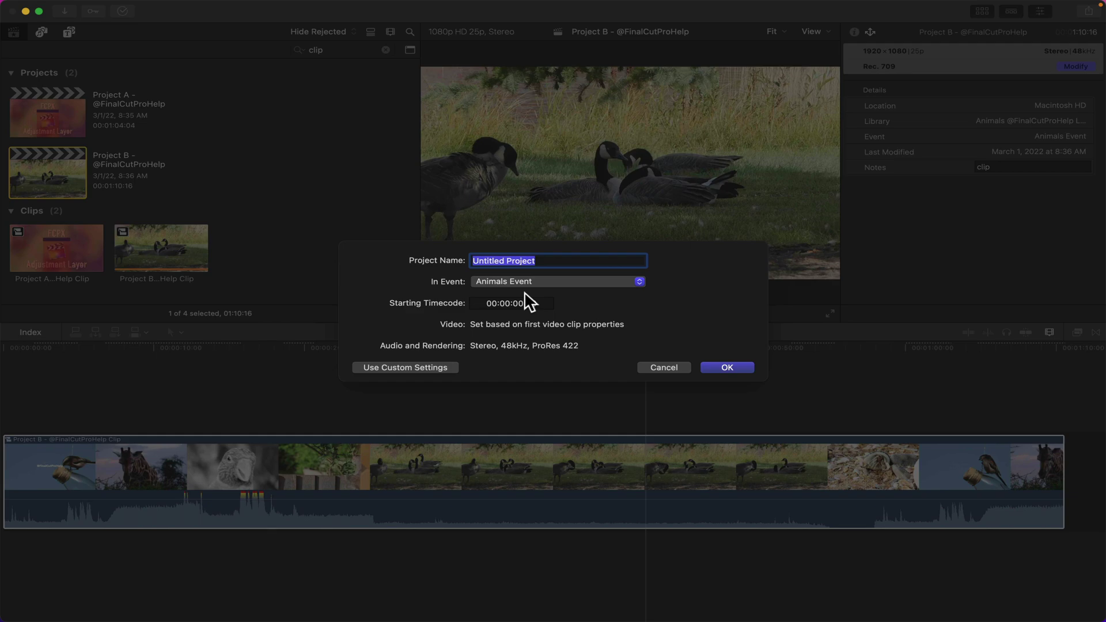
{"action": "type", "text": "Project A & B"}
{"action": "left_click", "coordinate": [727, 369]}
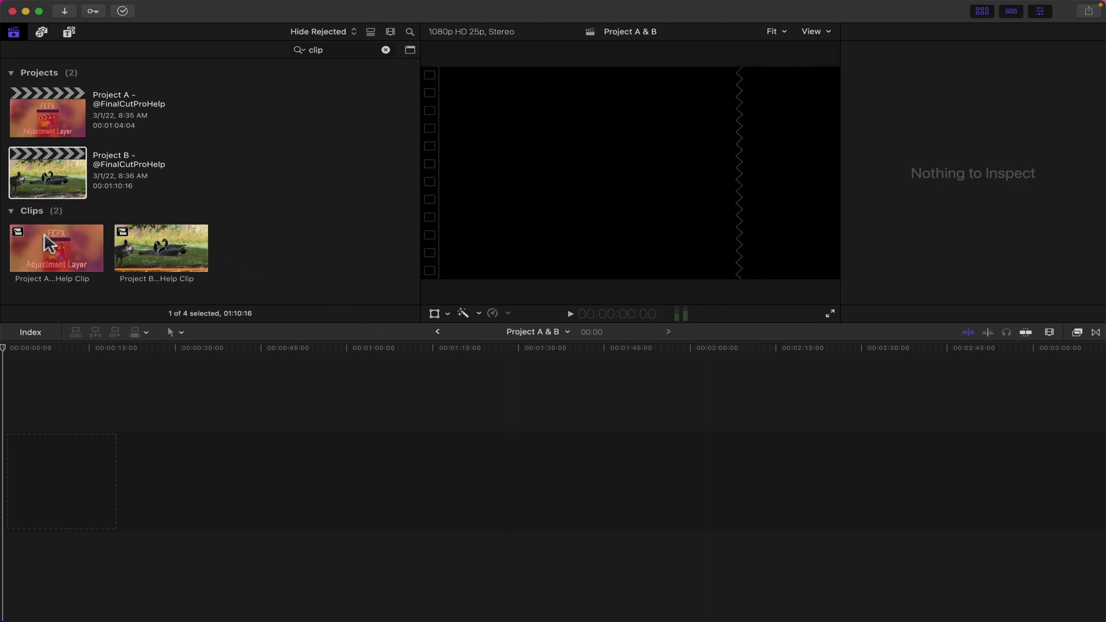
Drag the Project A compound clip into the timeline and stack the Project B clip above it.
{"action": "left_click", "coordinate": [50, 247]}
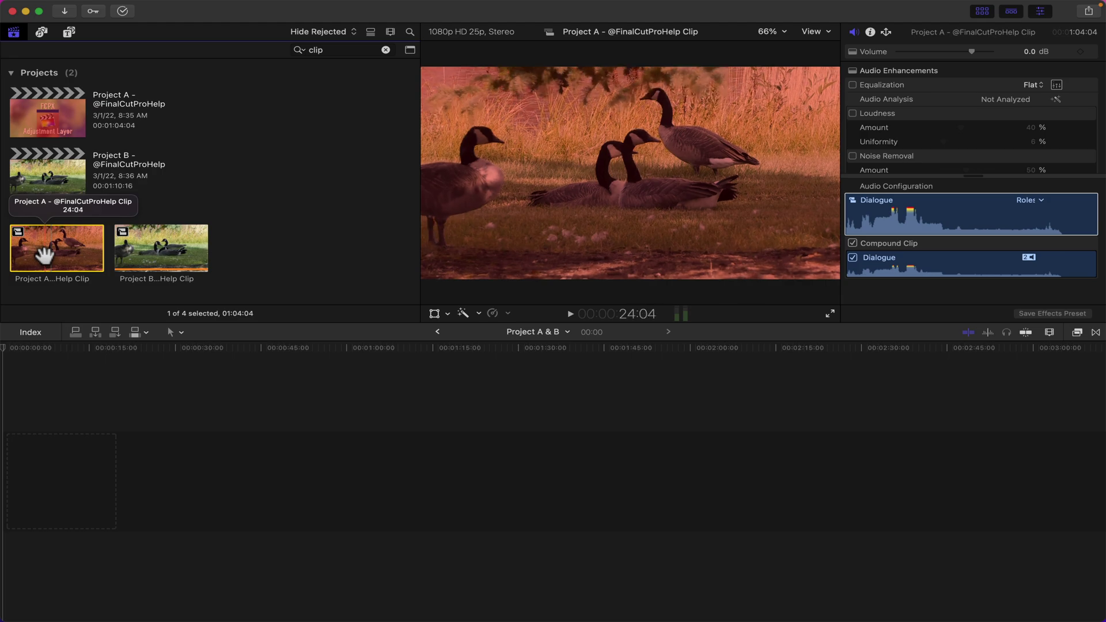
{"action": "left_click_drag", "start_coordinate": [45, 246], "coordinate": [58, 450]}
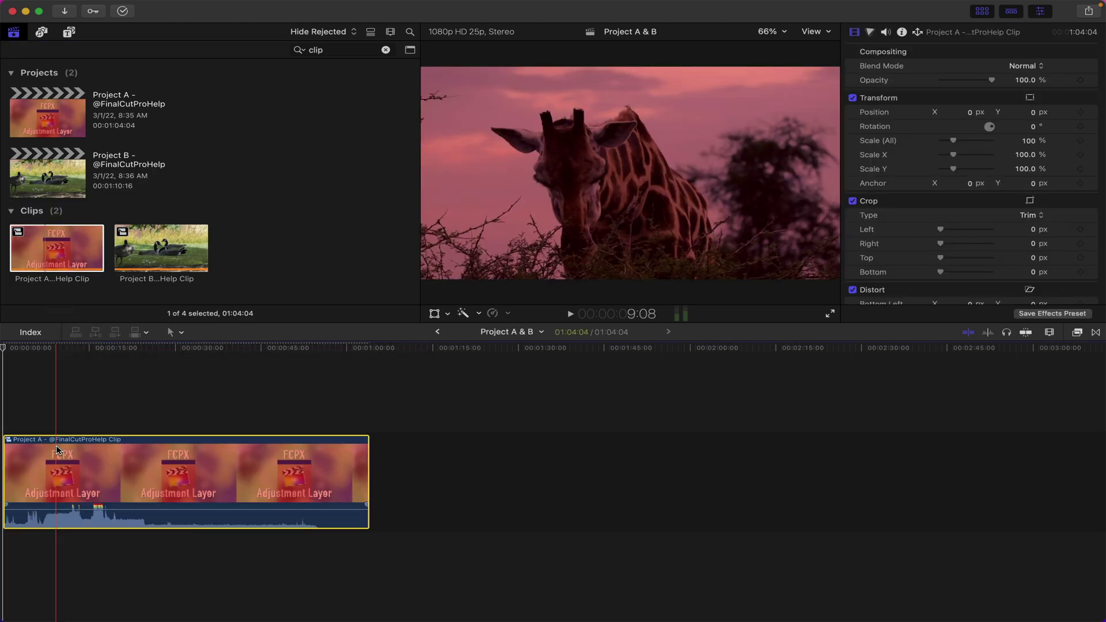
{"action": "left_click", "coordinate": [158, 248]}
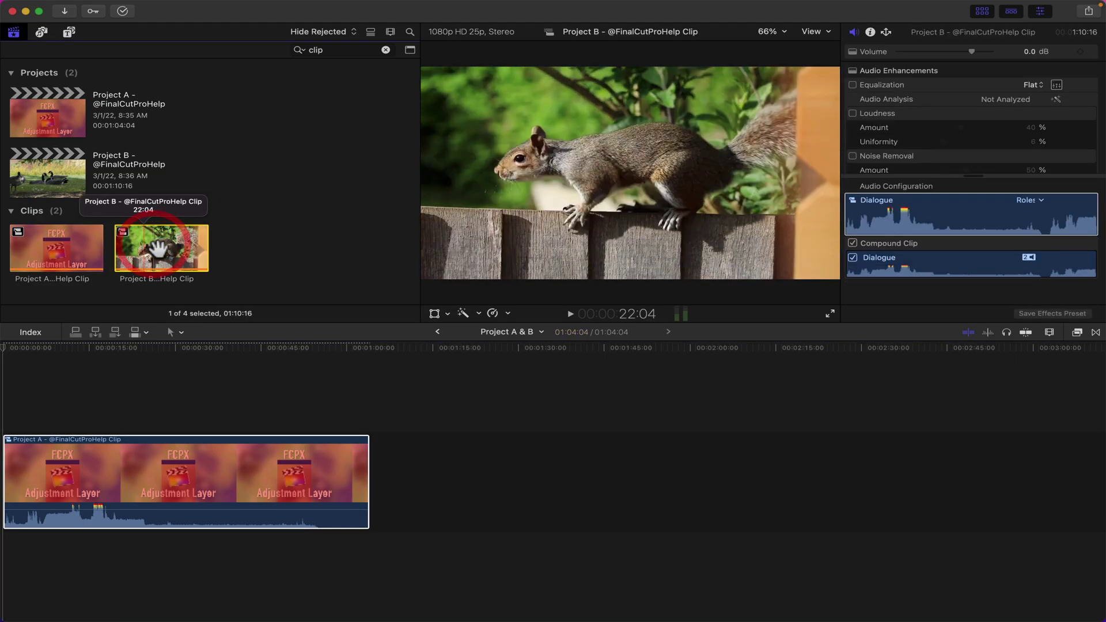
{"action": "left_click_drag", "start_coordinate": [158, 248], "coordinate": [4, 378]}
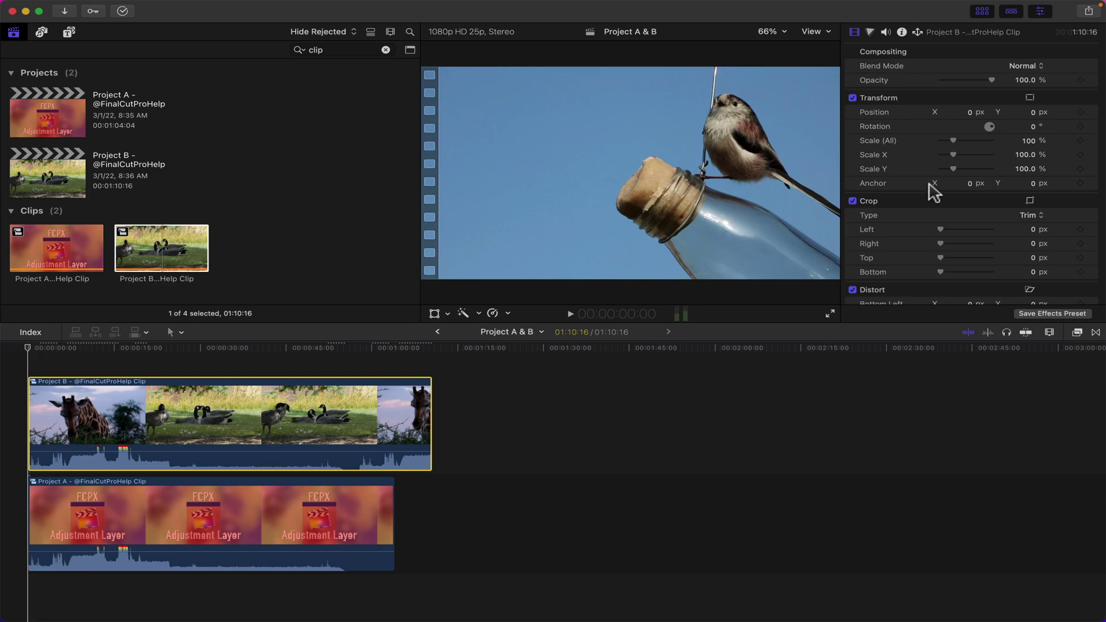
Set the Project B clip's scale to 50% and Position X to 481 px.
{"action": "left_click", "coordinate": [1033, 140]}
{"action": "type", "text": "50"}
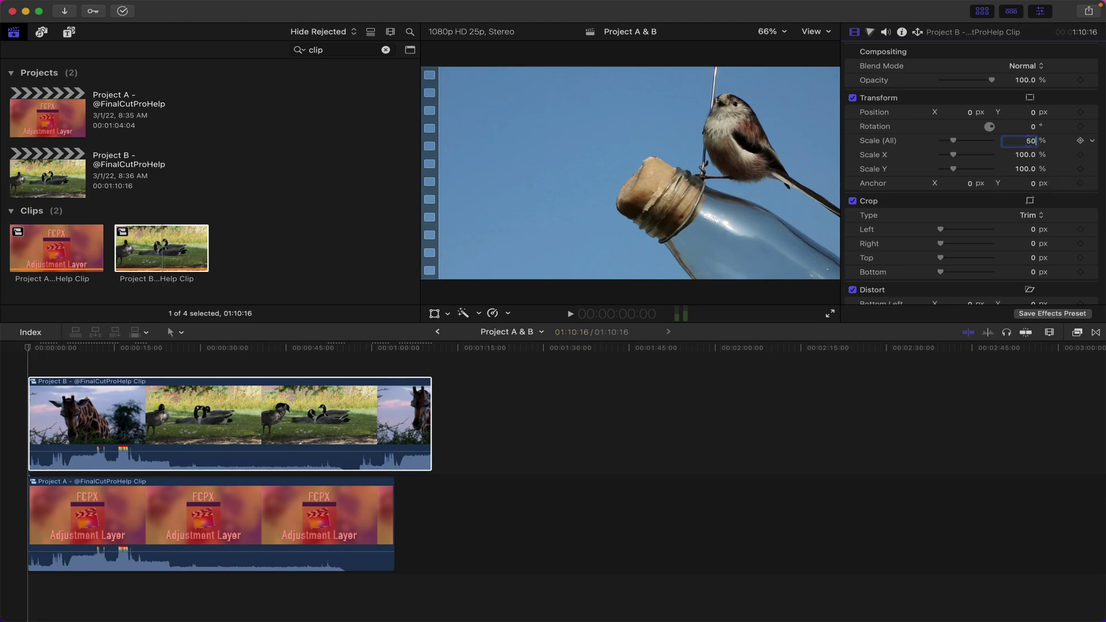
{"action": "key", "text": "Return"}
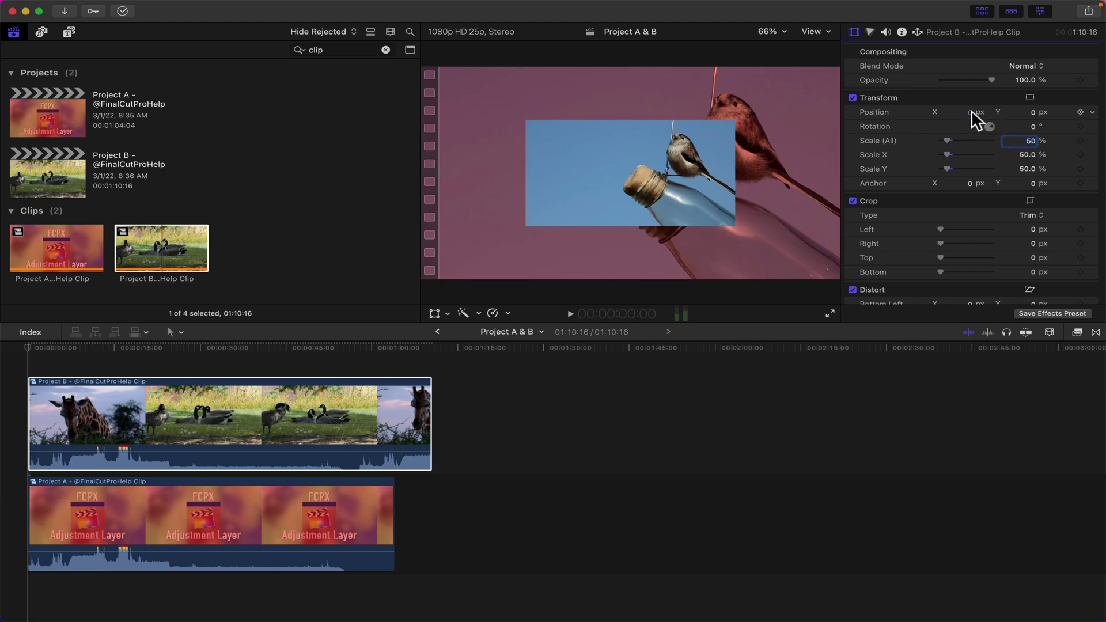
{"action": "left_click_drag", "start_coordinate": [972, 111], "coordinate": [1032, 112]}
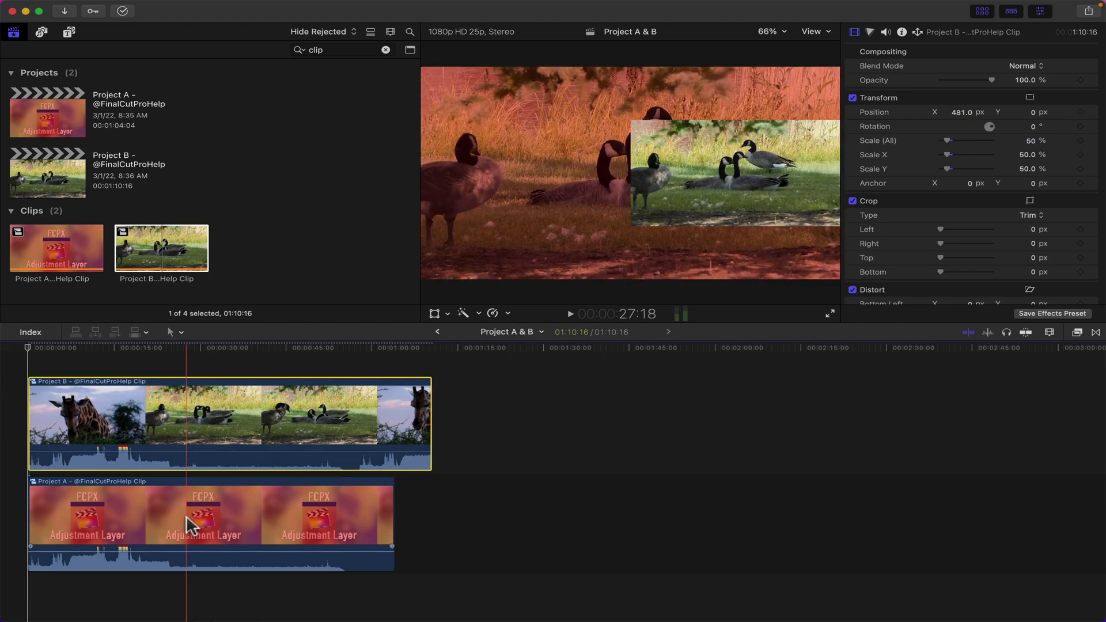
{"action": "left_click", "coordinate": [189, 523]}
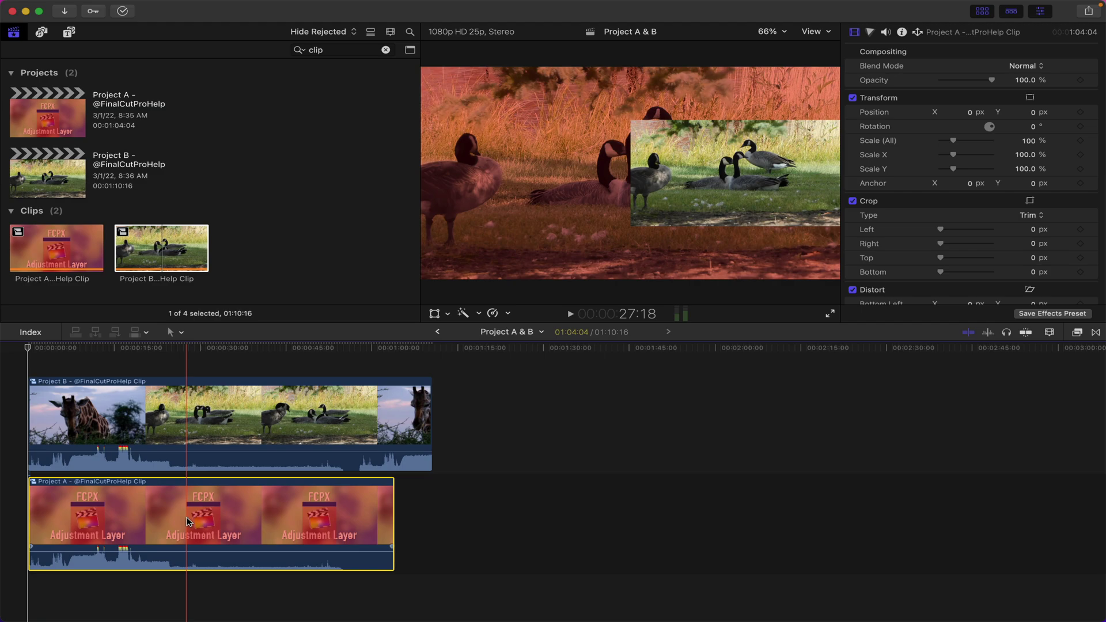
Scale the Project A clip to 50% and move it to X −482 px on the left.
{"action": "left_click", "coordinate": [1039, 144]}
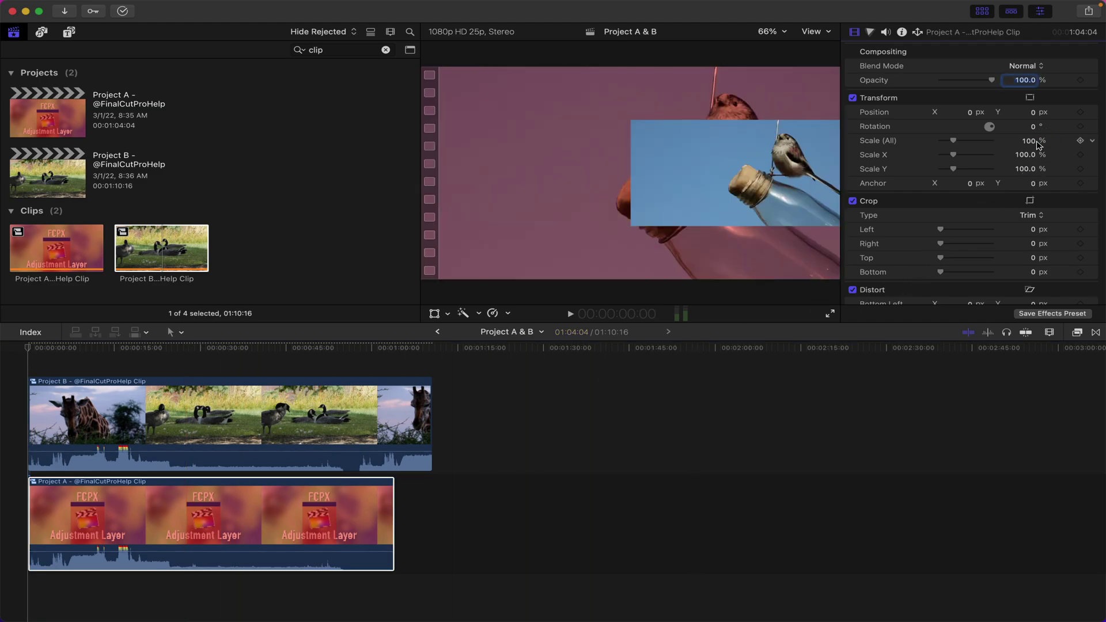
{"action": "left_click", "coordinate": [1032, 140]}
{"action": "type", "text": "50"}
{"action": "key", "text": "Return"}
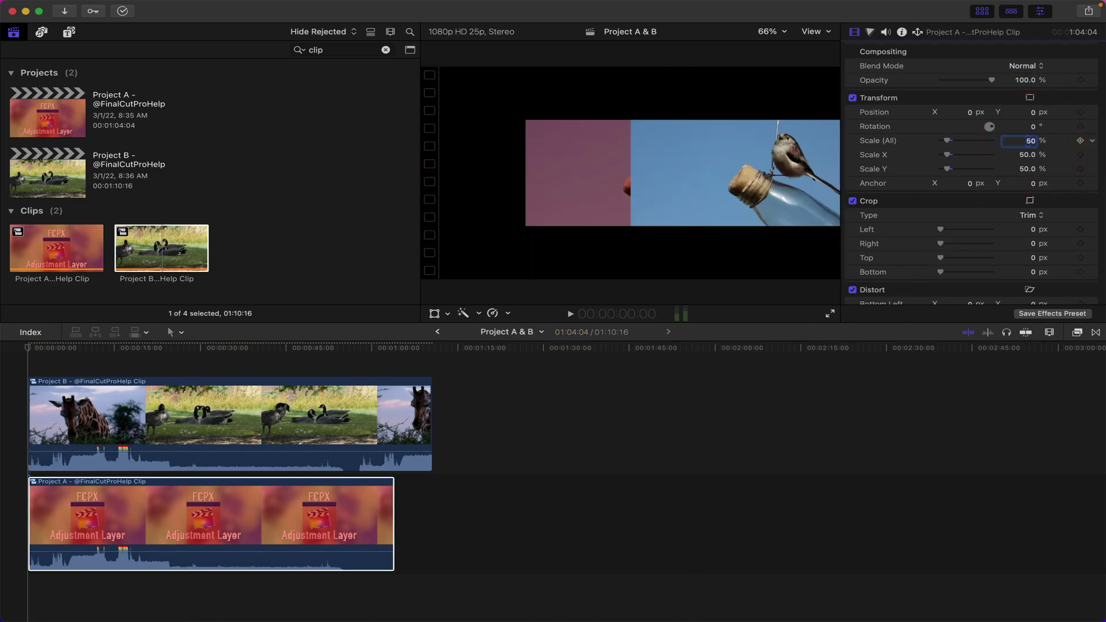
{"action": "mouse_move", "coordinate": [971, 112]}
{"action": "left_mouse_down"}
{"action": "mouse_move", "coordinate": [984, 113]}
{"action": "mouse_move", "coordinate": [972, 116]}
{"action": "left_mouse_up"}
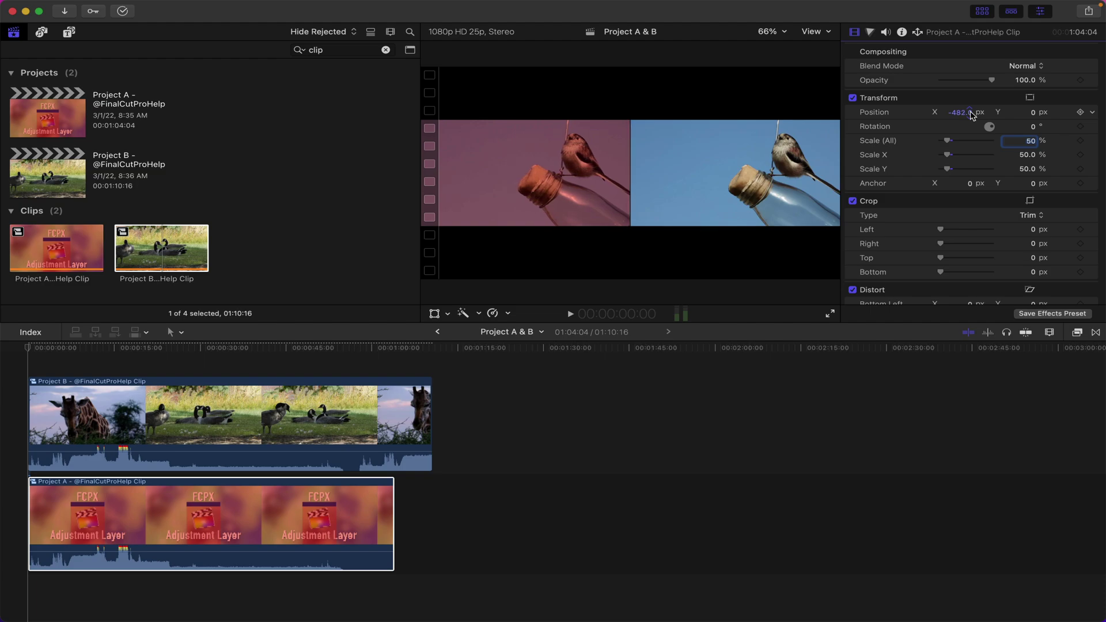
{"action": "left_click", "coordinate": [435, 314]}
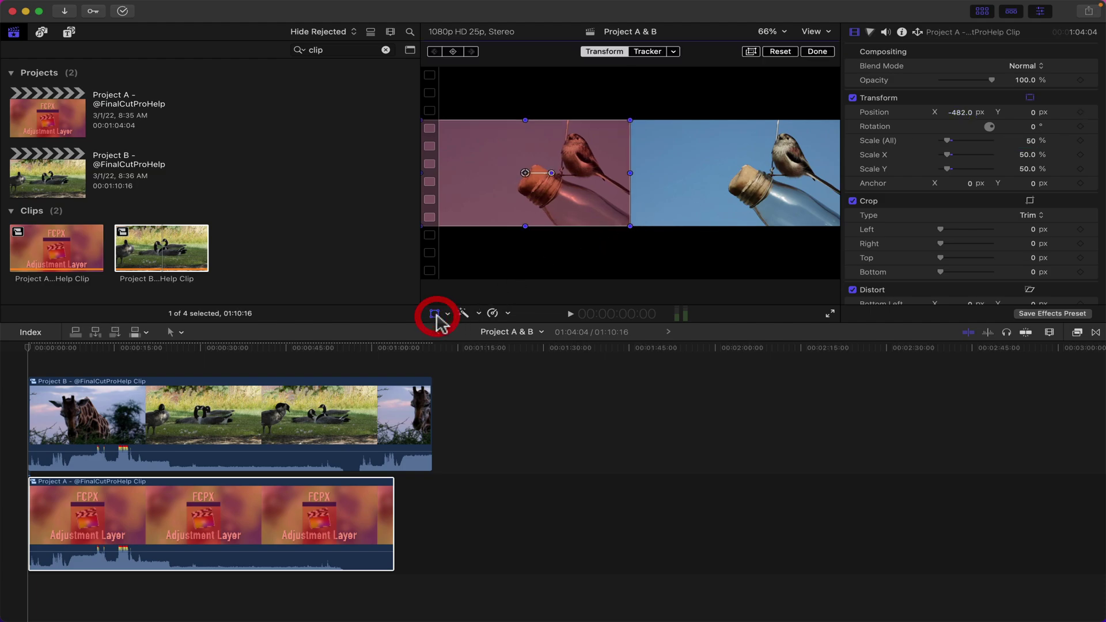
{"action": "left_click_drag", "start_coordinate": [556, 217], "coordinate": [647, 191]}
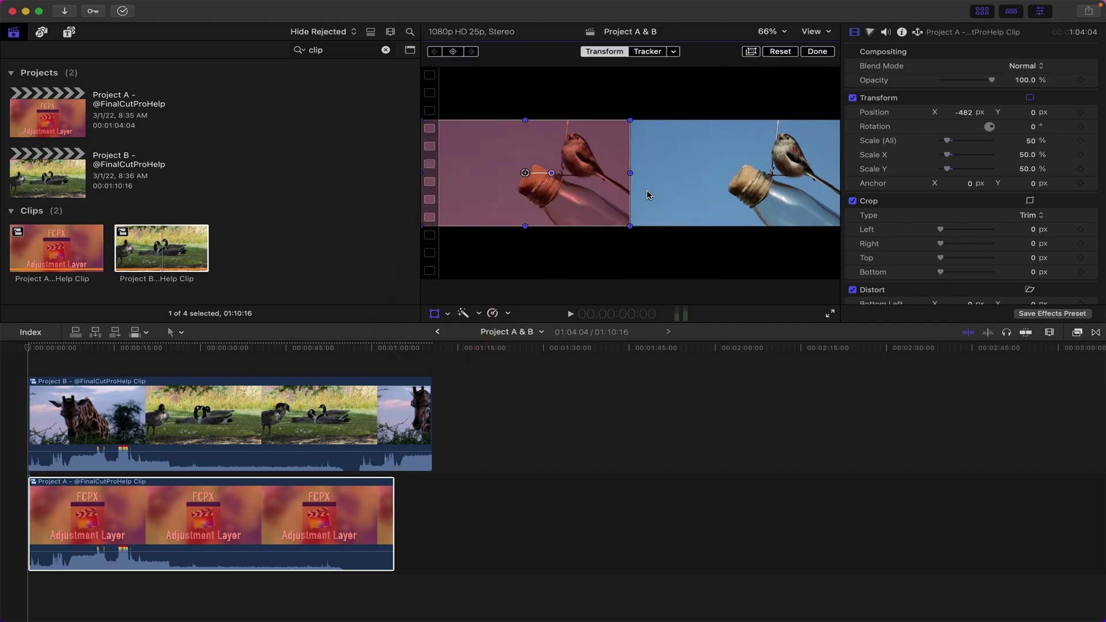
Finish the on-screen transform and scrub the playhead to preview the split screen.
{"action": "left_click", "coordinate": [816, 52]}
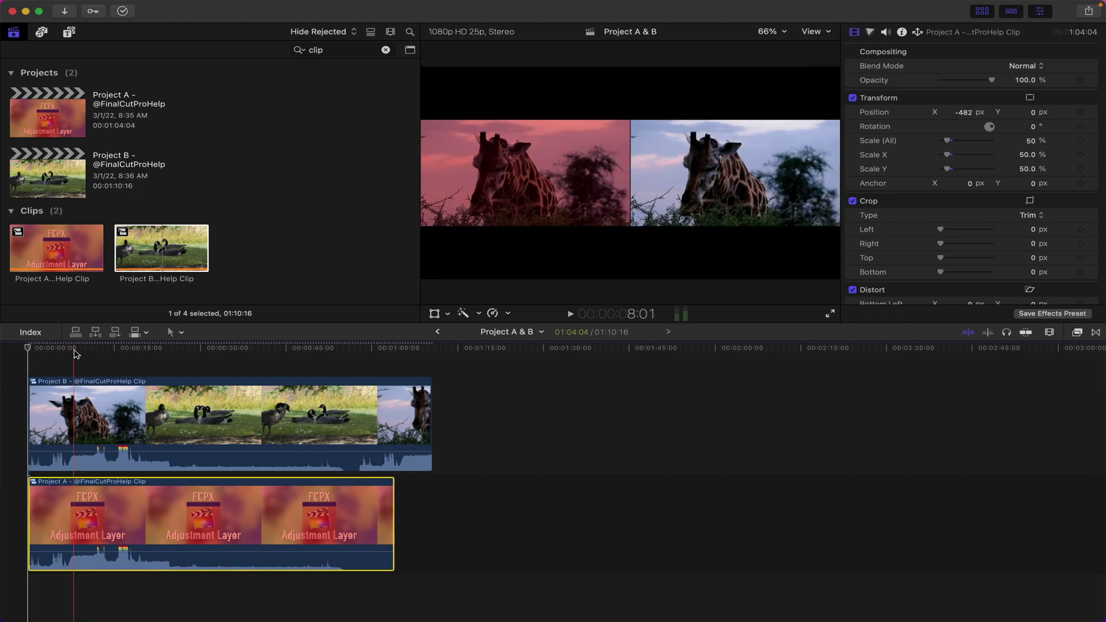
{"action": "left_click", "coordinate": [26, 352]}
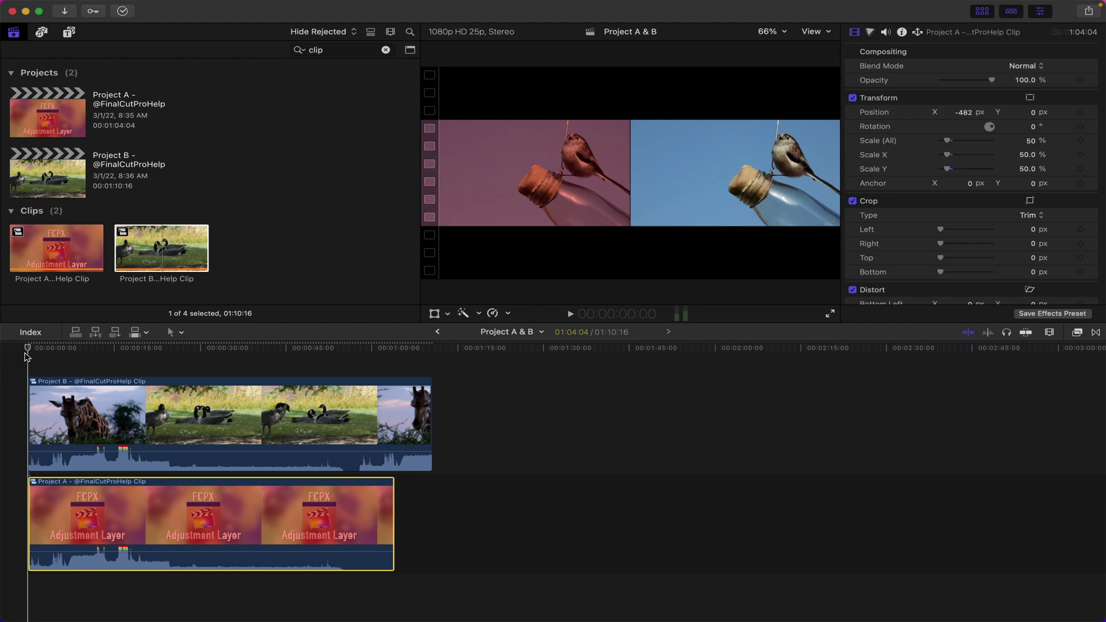
{"action": "mouse_move", "coordinate": [26, 355]}
{"action": "left_mouse_down"}
{"action": "mouse_move", "coordinate": [290, 374]}
{"action": "mouse_move", "coordinate": [8, 365]}
{"action": "left_mouse_up"}
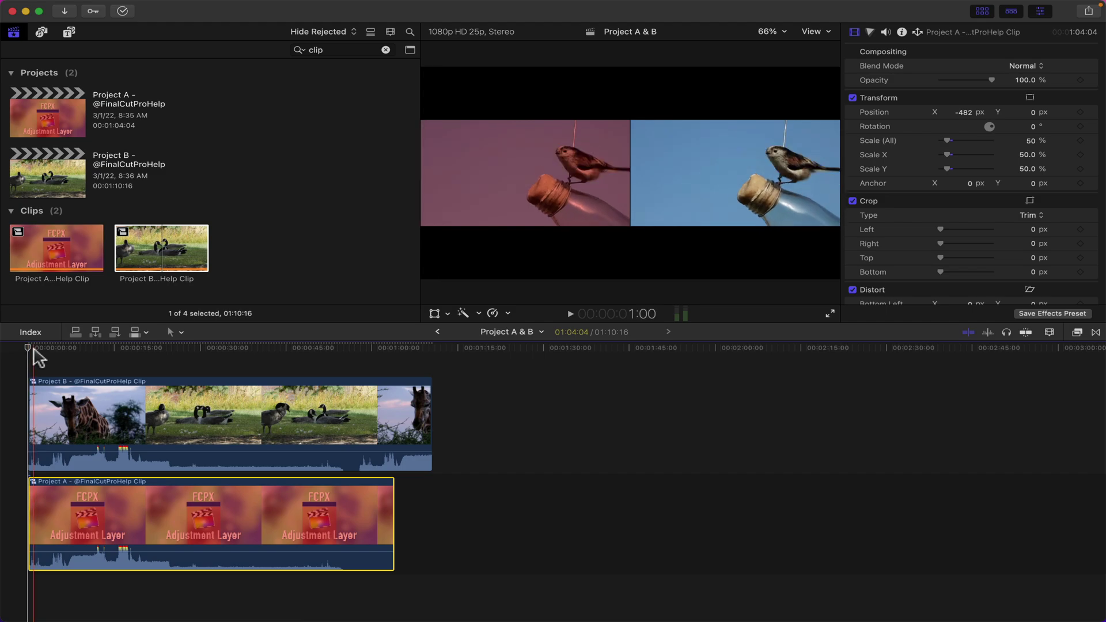
{"action": "left_click_drag", "start_coordinate": [33, 350], "coordinate": [146, 360]}
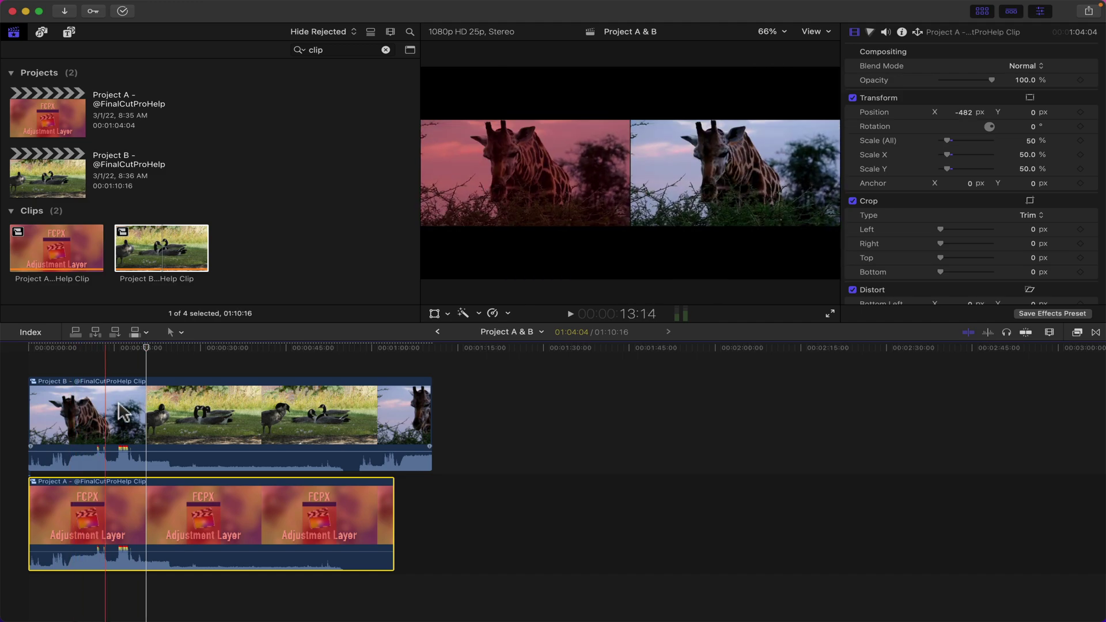
Inside the Project B compound clip, add an Adjustment Layer trimmed to the storyline's full length.
{"action": "double_click", "coordinate": [147, 410]}
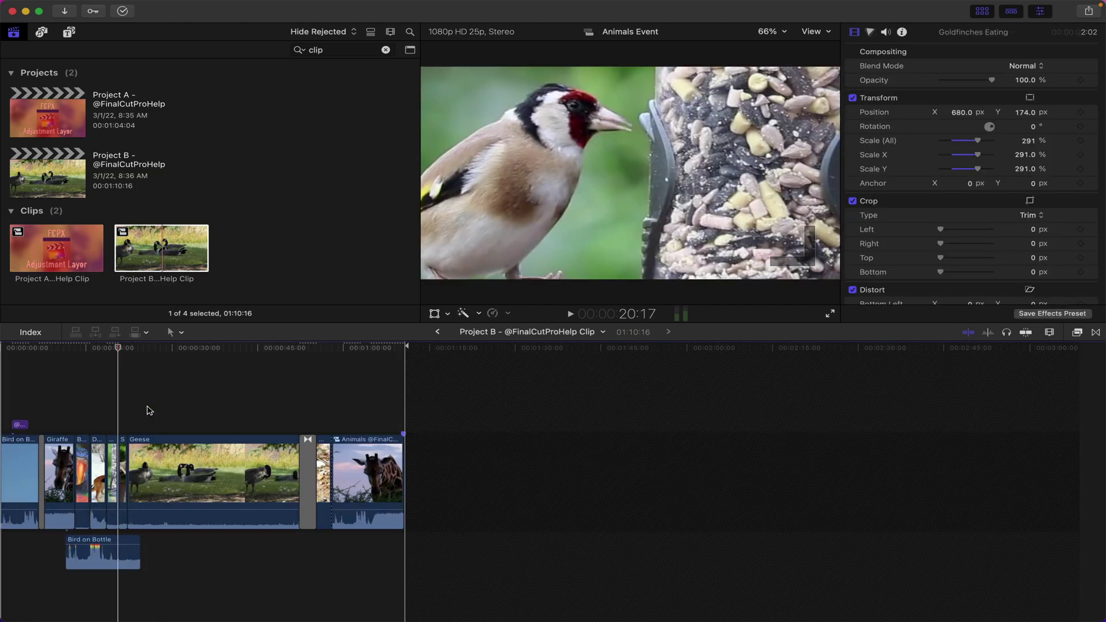
{"action": "left_click", "coordinate": [69, 32]}
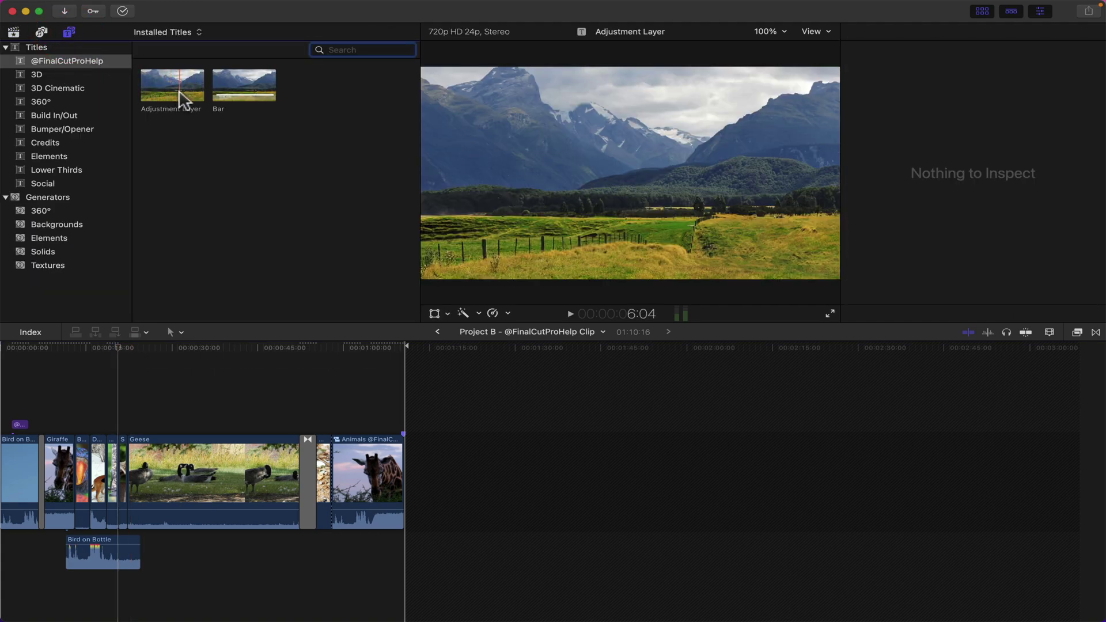
{"action": "left_click", "coordinate": [172, 93]}
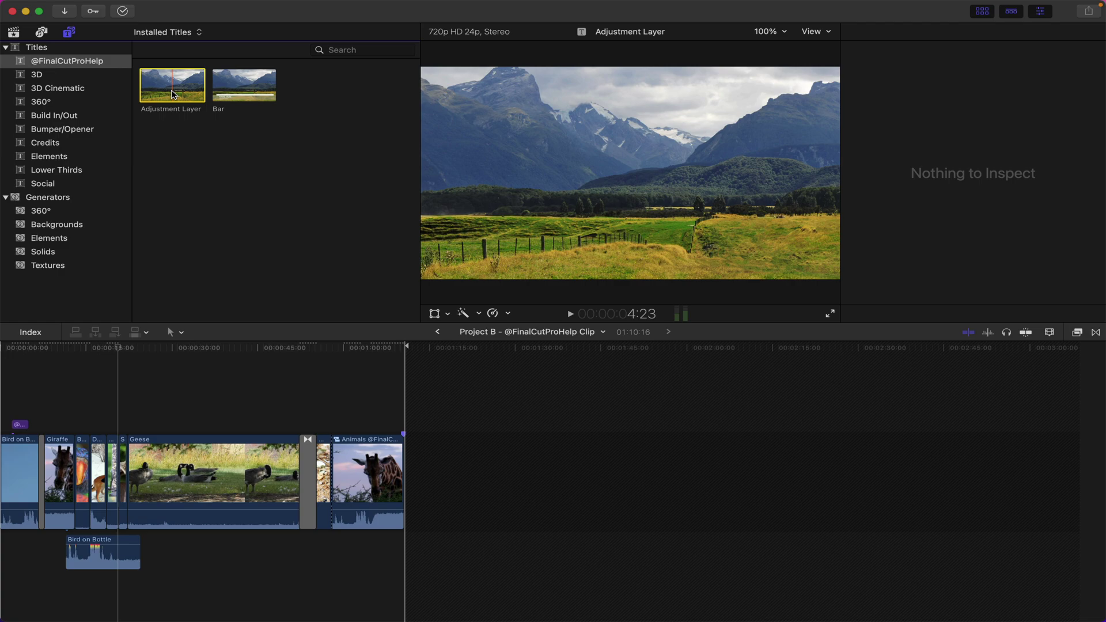
{"action": "left_click_drag", "start_coordinate": [174, 94], "coordinate": [4, 403]}
{"action": "key", "text": "super+4"}
{"action": "left_click_drag", "start_coordinate": [84, 410], "coordinate": [434, 410]}
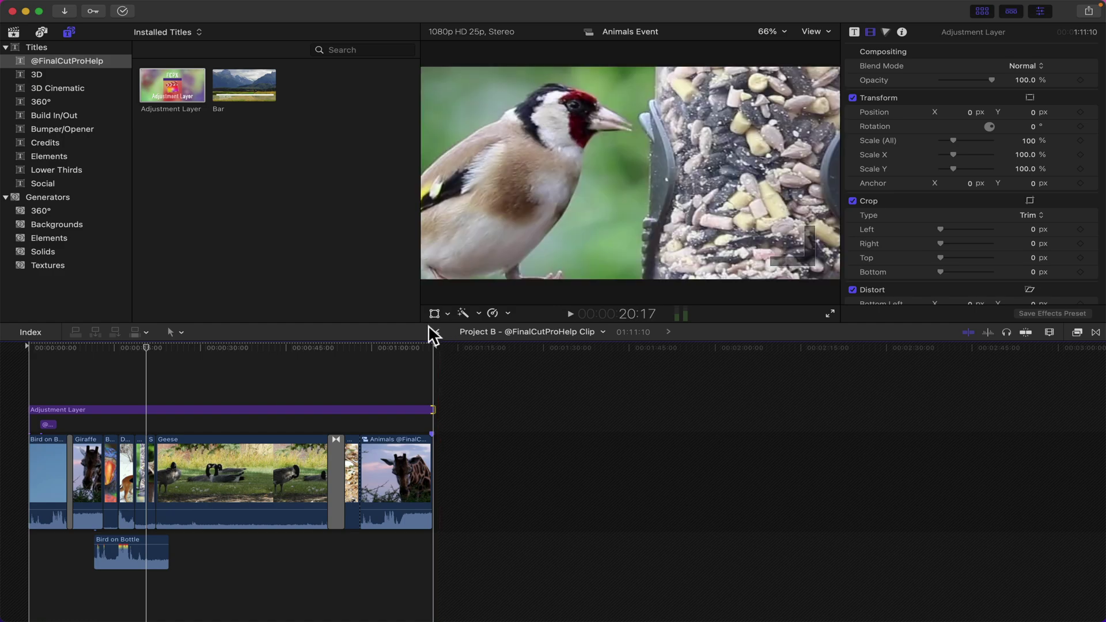
Go back to the Project A & B timeline and scrub to check the fix.
{"action": "left_click", "coordinate": [438, 332]}
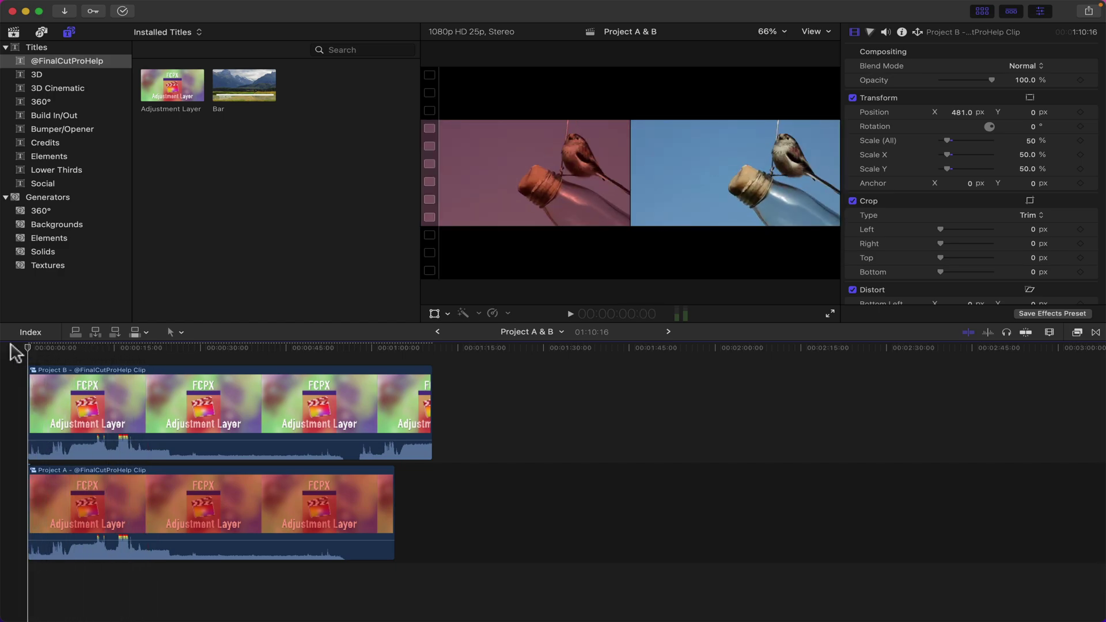
{"action": "mouse_move", "coordinate": [167, 359]}
{"action": "left_mouse_down"}
{"action": "mouse_move", "coordinate": [403, 362]}
{"action": "mouse_move", "coordinate": [149, 356]}
{"action": "left_mouse_up"}
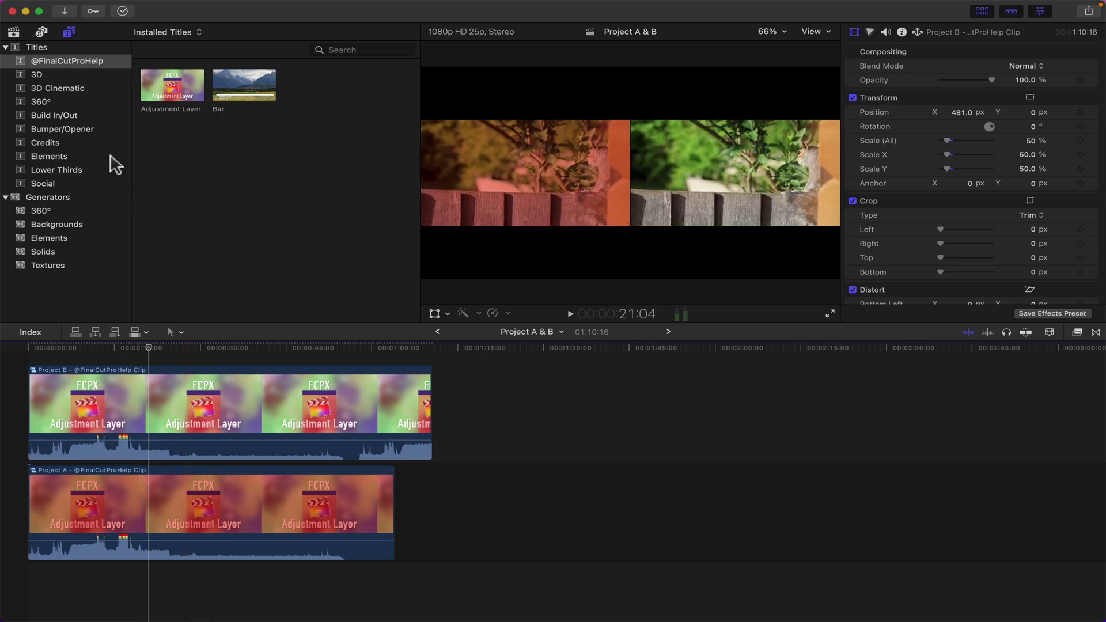
Inspect Project B's compound clip, then reopen Project A & B and scrub back to the dog shot near 16:02.
{"action": "left_click", "coordinate": [13, 32]}
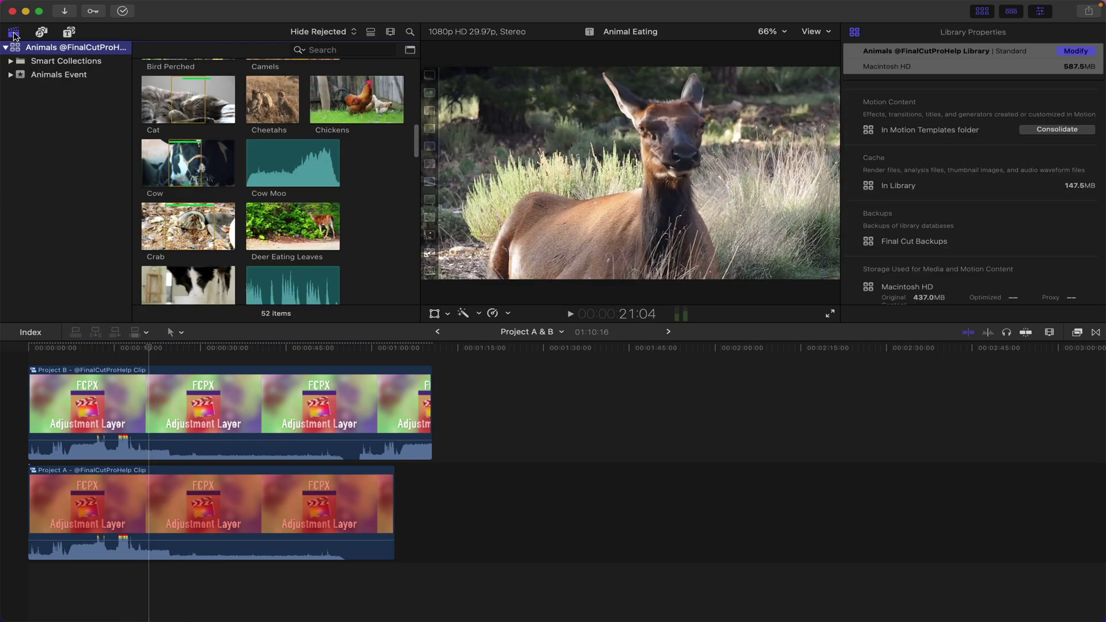
{"action": "scroll", "coordinate": [229, 144], "scroll_direction": "up", "scroll_amount": 10}
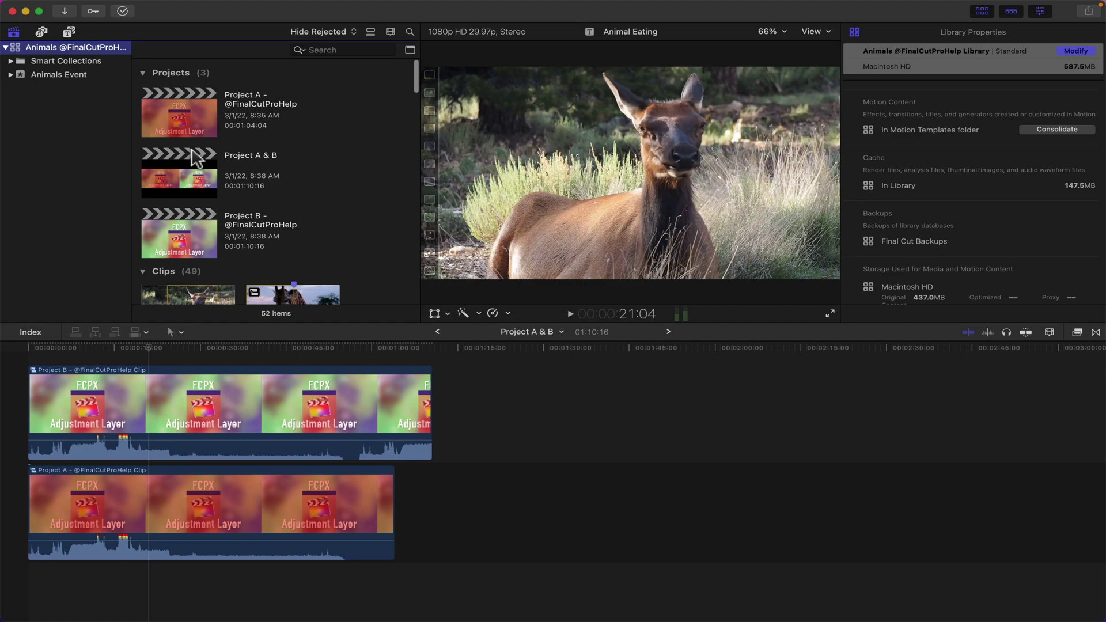
{"action": "double_click", "coordinate": [189, 233]}
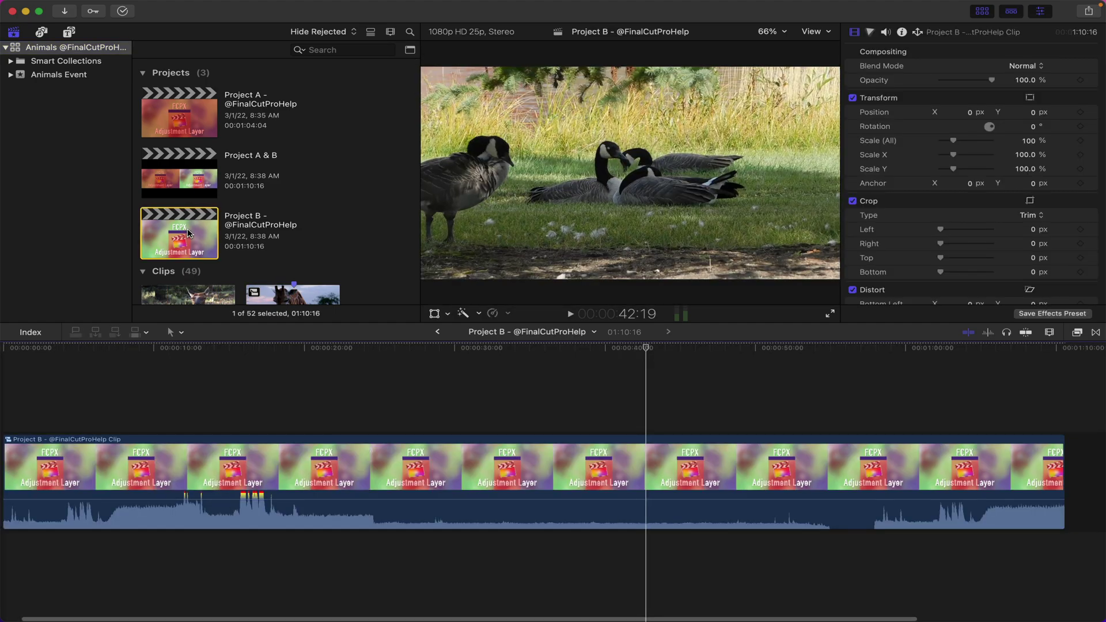
{"action": "double_click", "coordinate": [221, 460]}
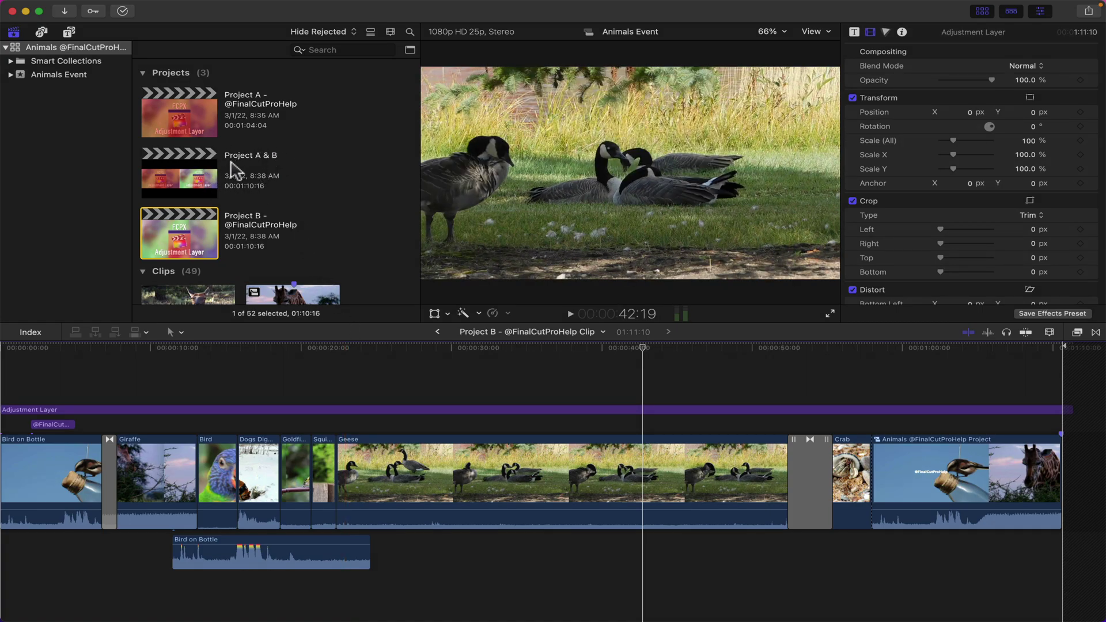
{"action": "double_click", "coordinate": [184, 169]}
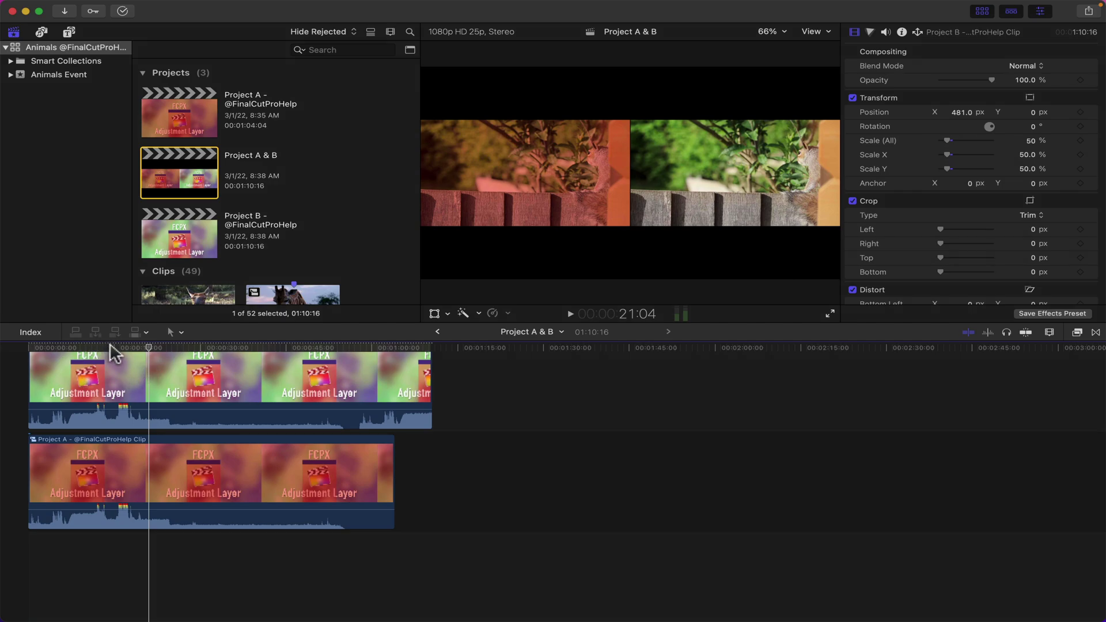
{"action": "left_click_drag", "start_coordinate": [81, 348], "coordinate": [120, 355]}
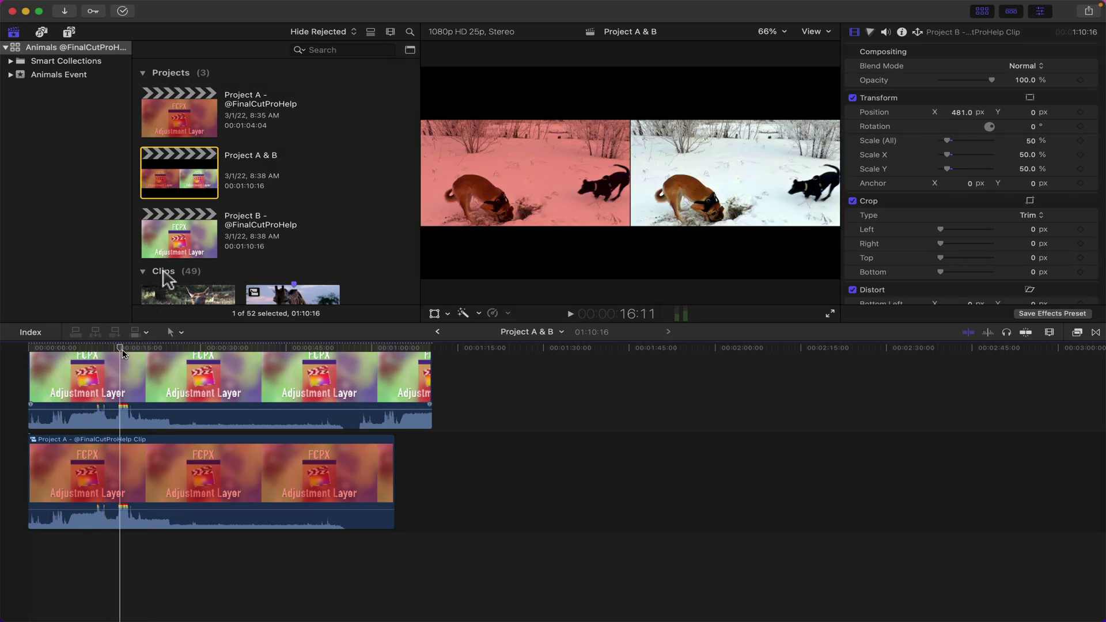
Delete Project A & B, then split Project A's compound clip into its clips and adjustment layer.
{"action": "left_click", "coordinate": [188, 181]}
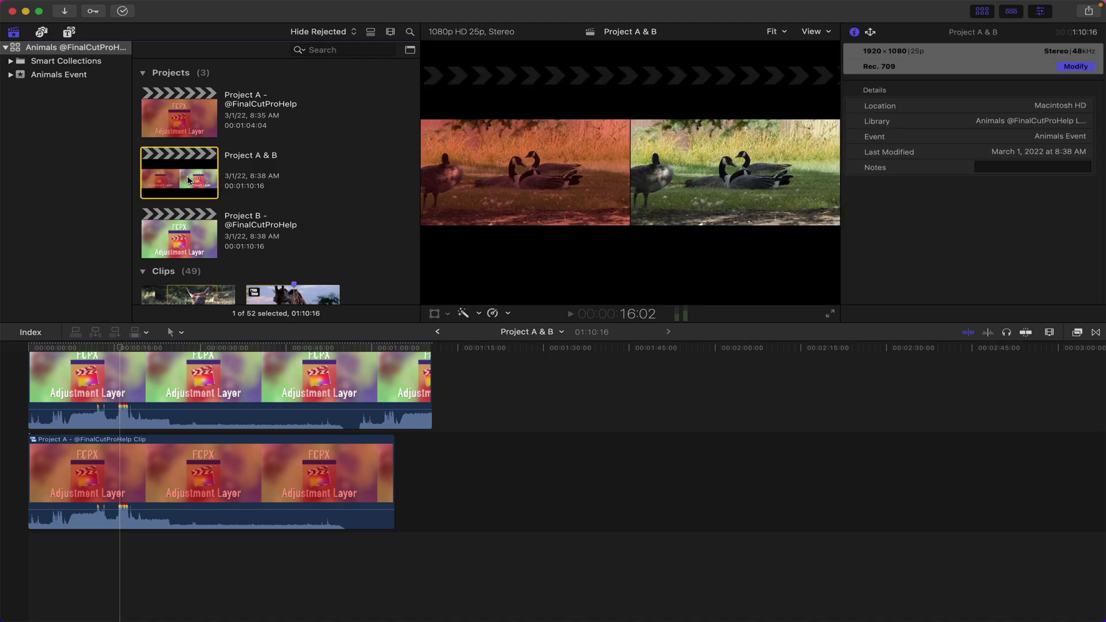
{"action": "key", "text": "super+BackSpace"}
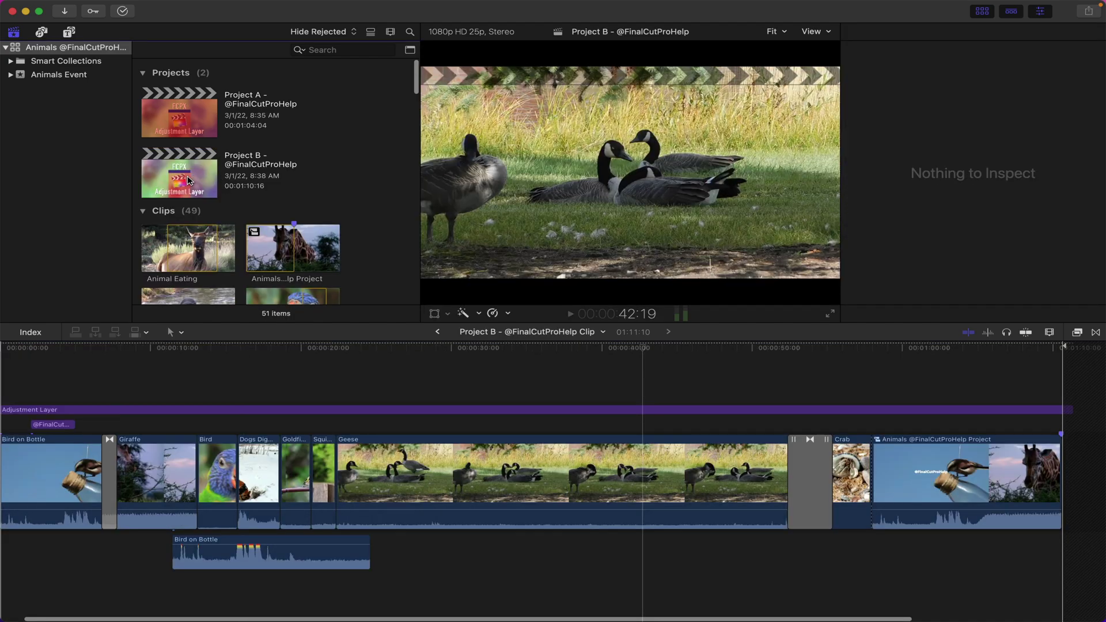
{"action": "double_click", "coordinate": [193, 108]}
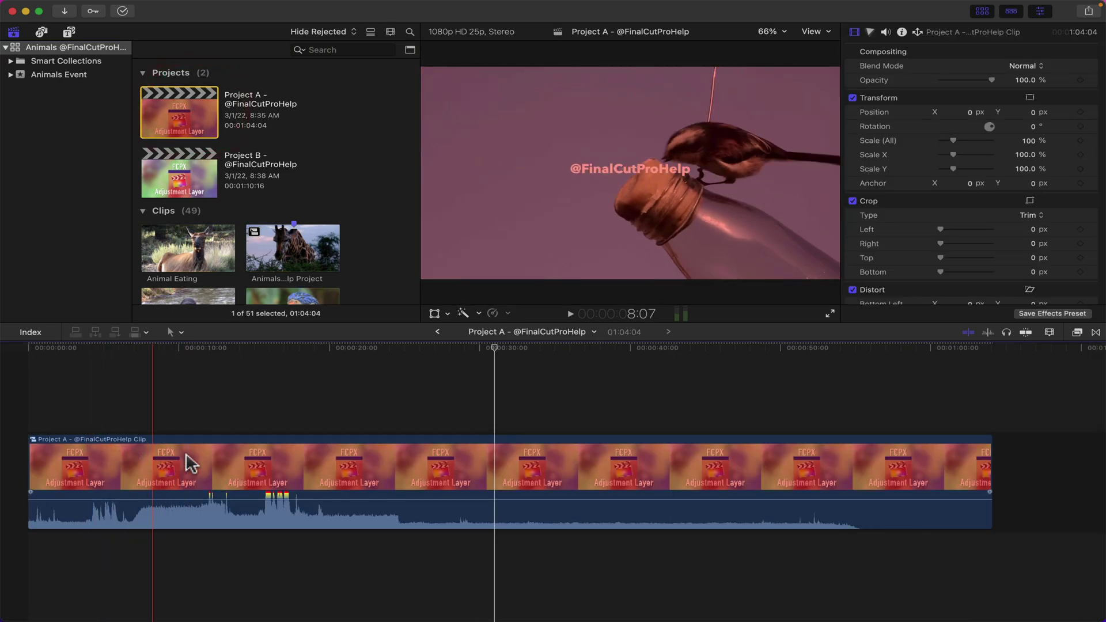
{"action": "left_click", "coordinate": [218, 462]}
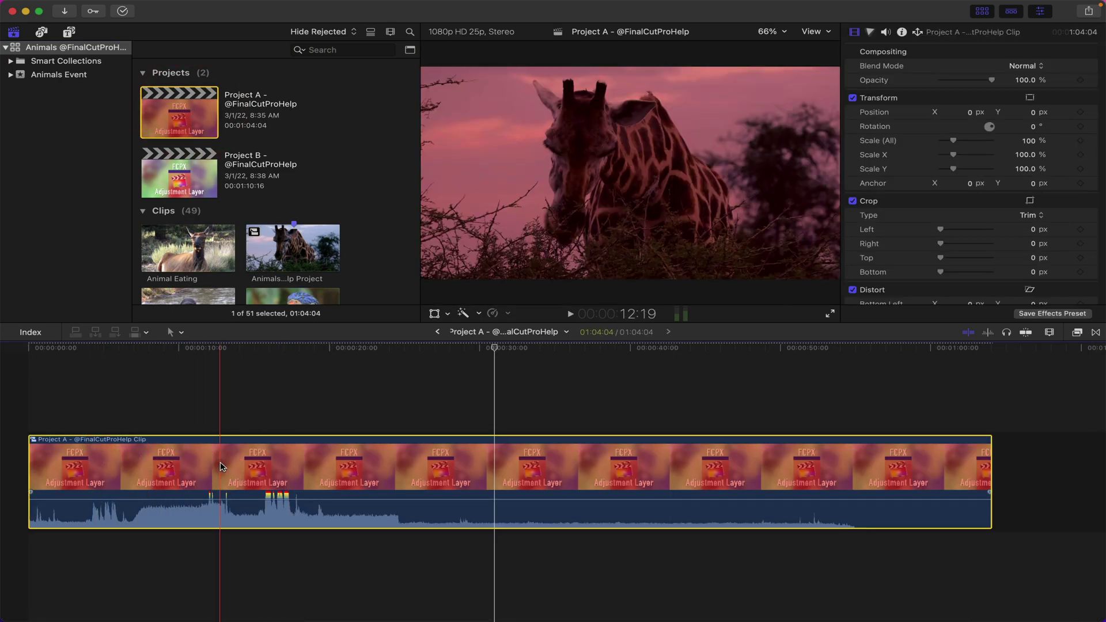
{"action": "key", "text": "shift+super+g"}
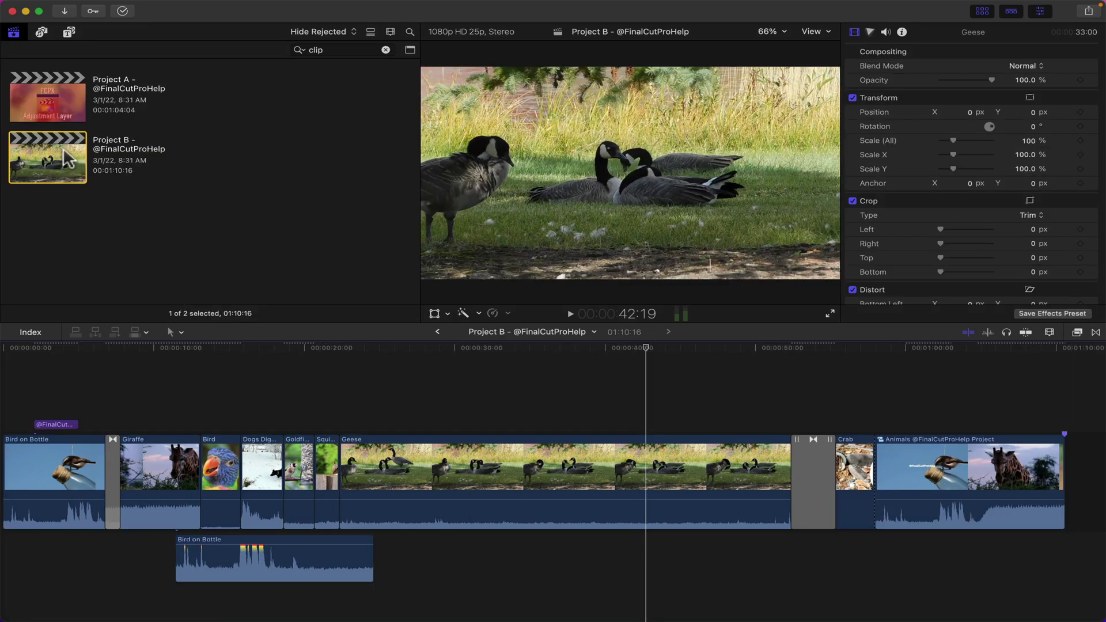
Combine all of Project A's clips into a new compound clip.
{"action": "double_click", "coordinate": [61, 101]}
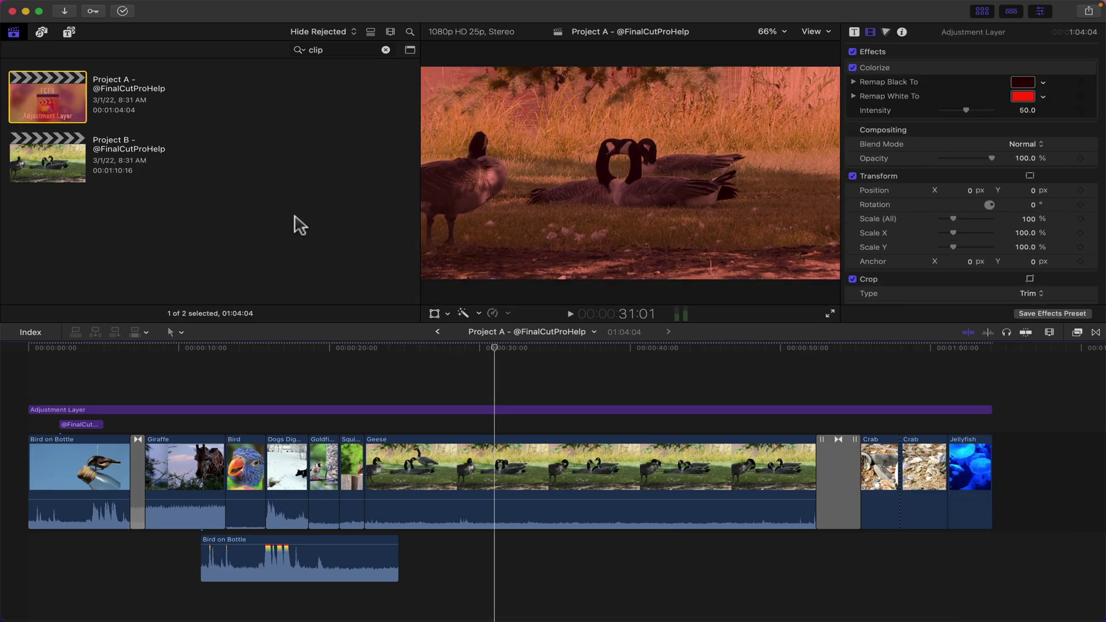
{"action": "left_click", "coordinate": [443, 467]}
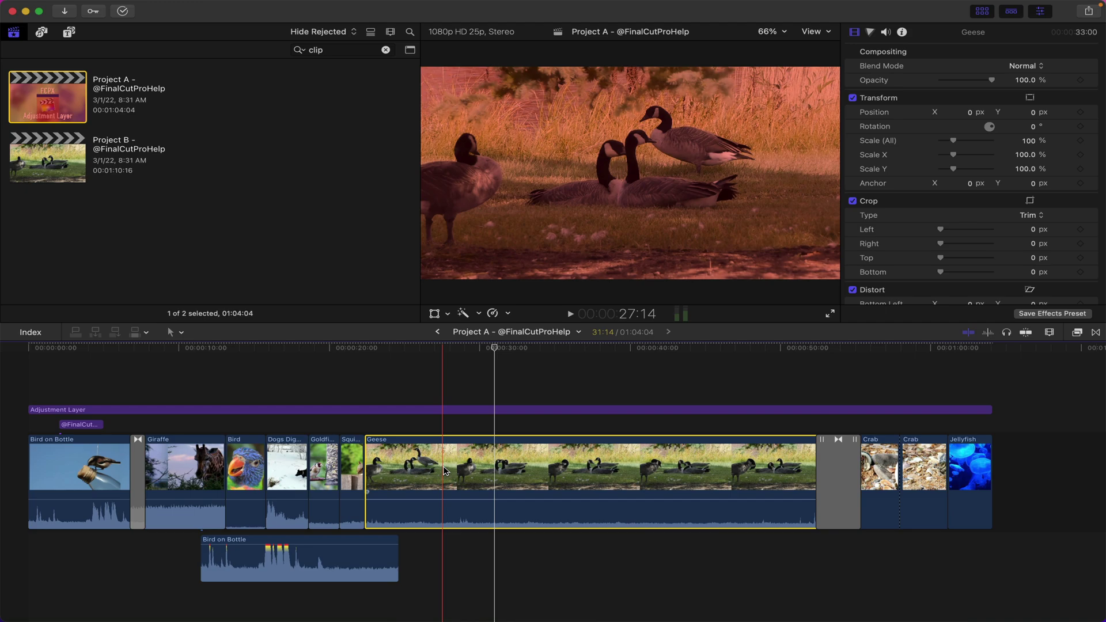
{"action": "key", "text": "super+a"}
{"action": "key", "text": "alt+g"}
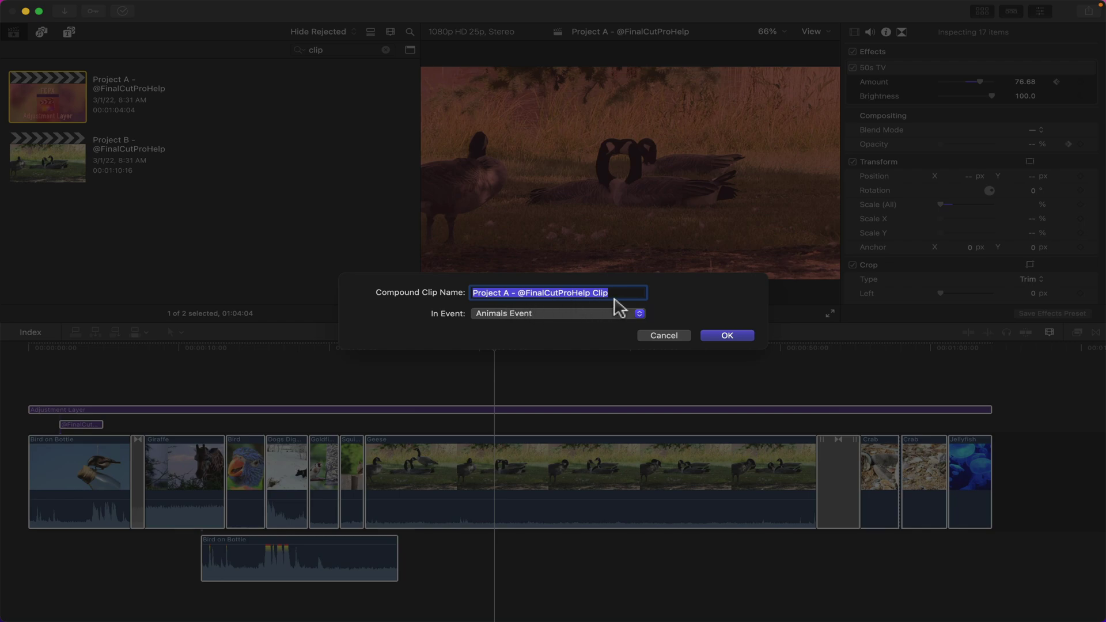
{"action": "left_click", "coordinate": [727, 336]}
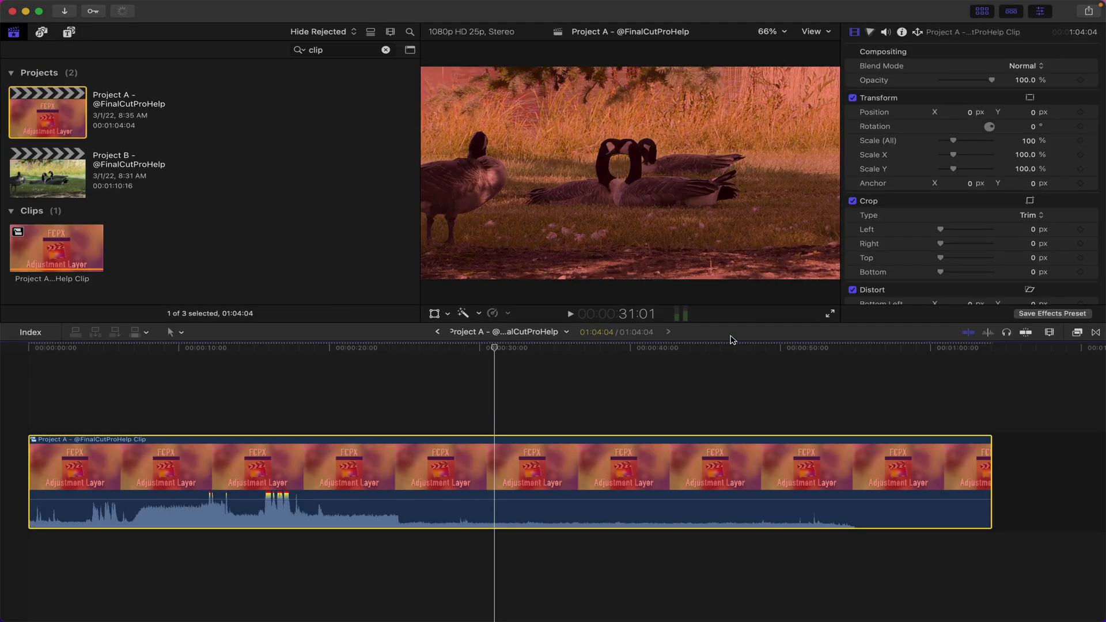
Combine all of Project B's clips into a compound clip and select it in the browser.
{"action": "double_click", "coordinate": [68, 172]}
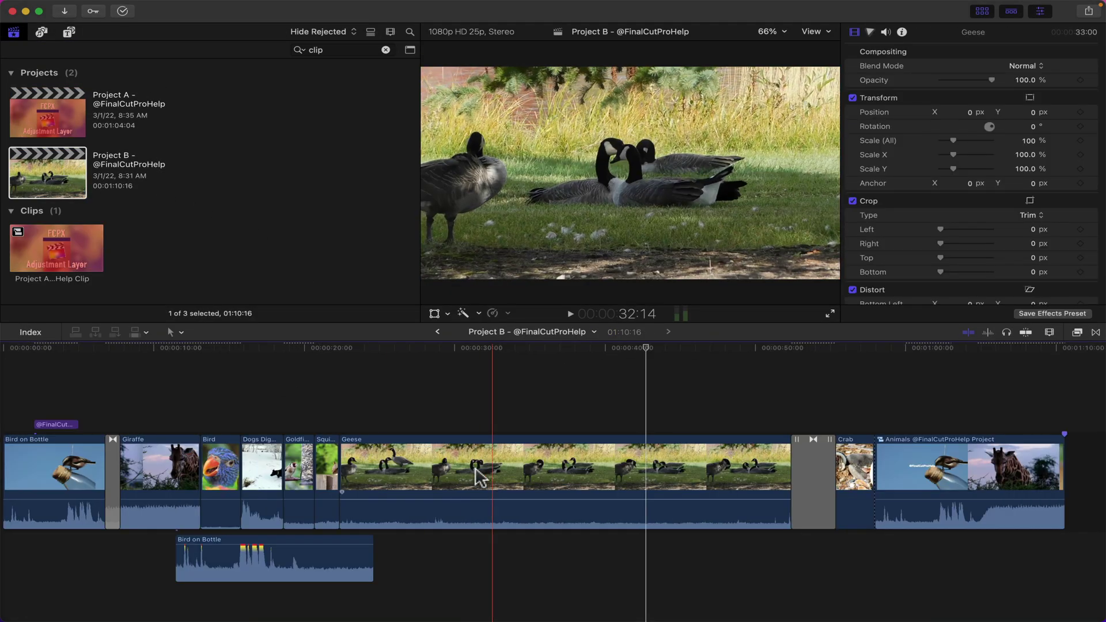
{"action": "key", "text": "super+a"}
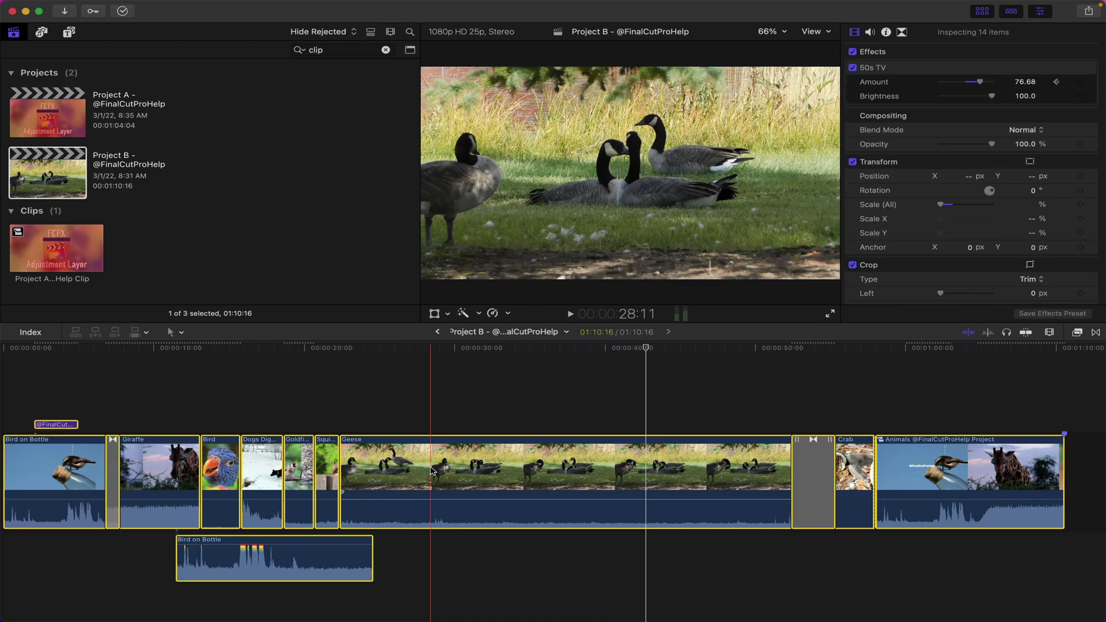
{"action": "key", "text": "alt+g"}
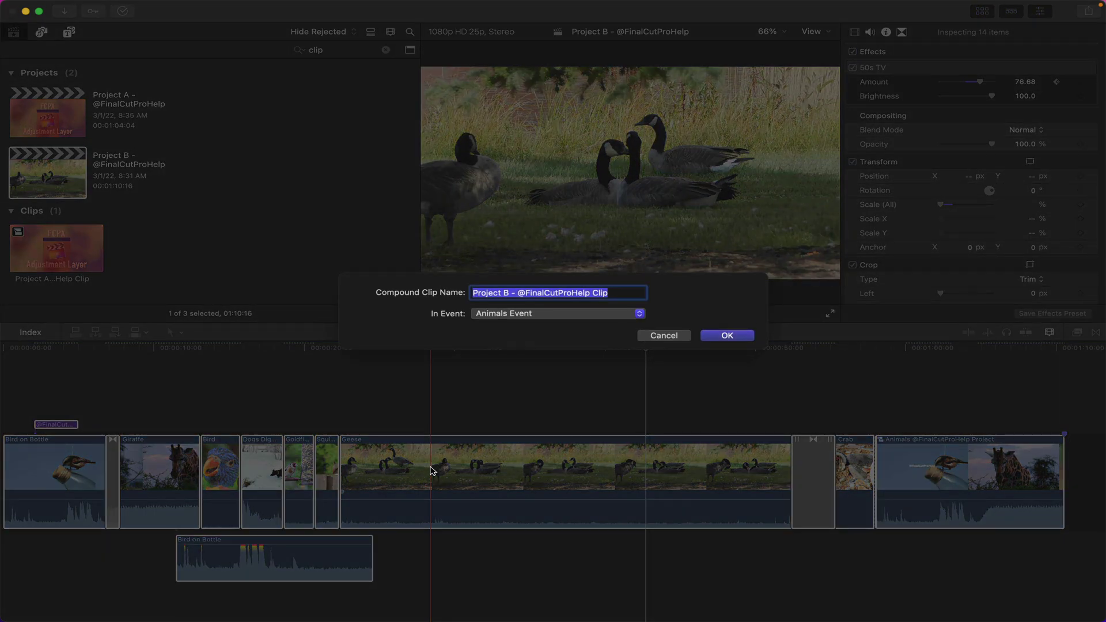
{"action": "left_click", "coordinate": [724, 336]}
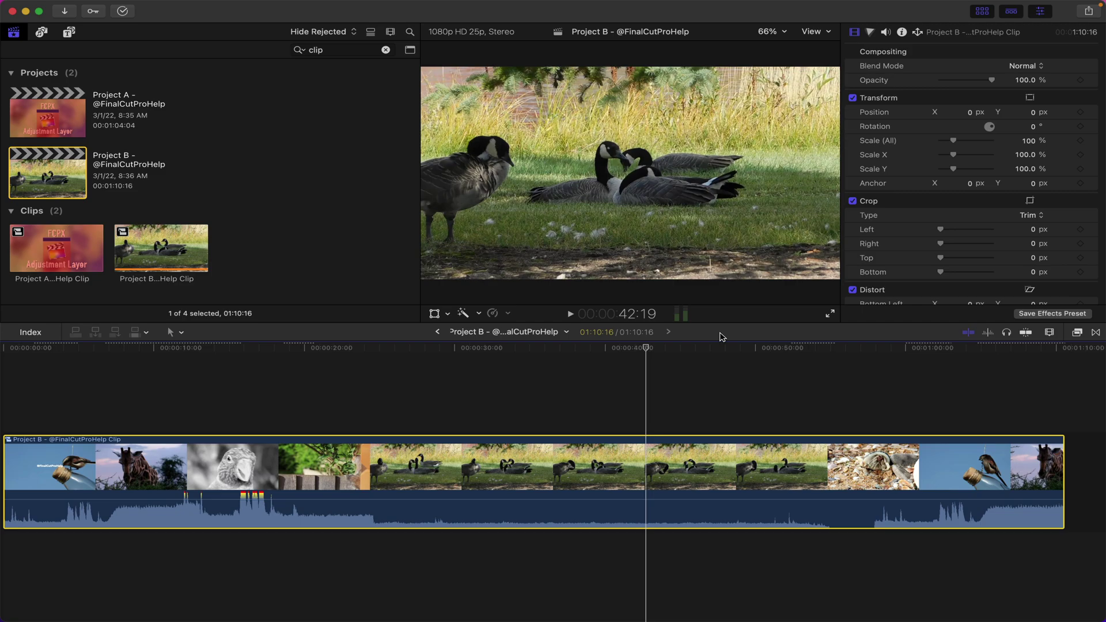
{"action": "left_click", "coordinate": [118, 259]}
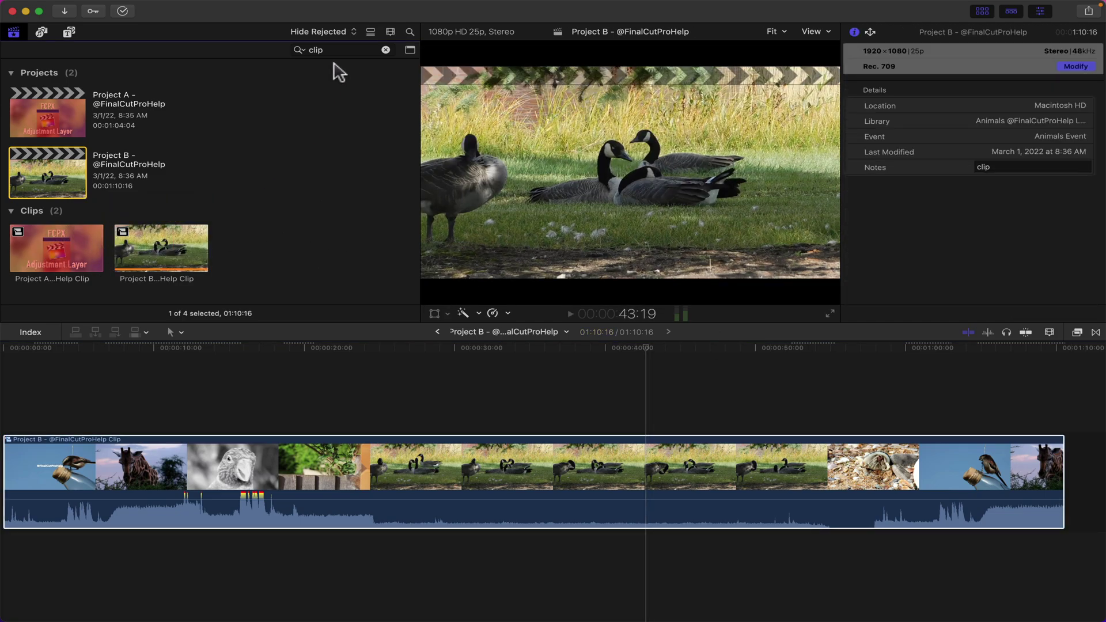
Create a project named 'Project A & B' with Project B's compound clip stacked above Project A's.
{"action": "key", "text": "super+n"}
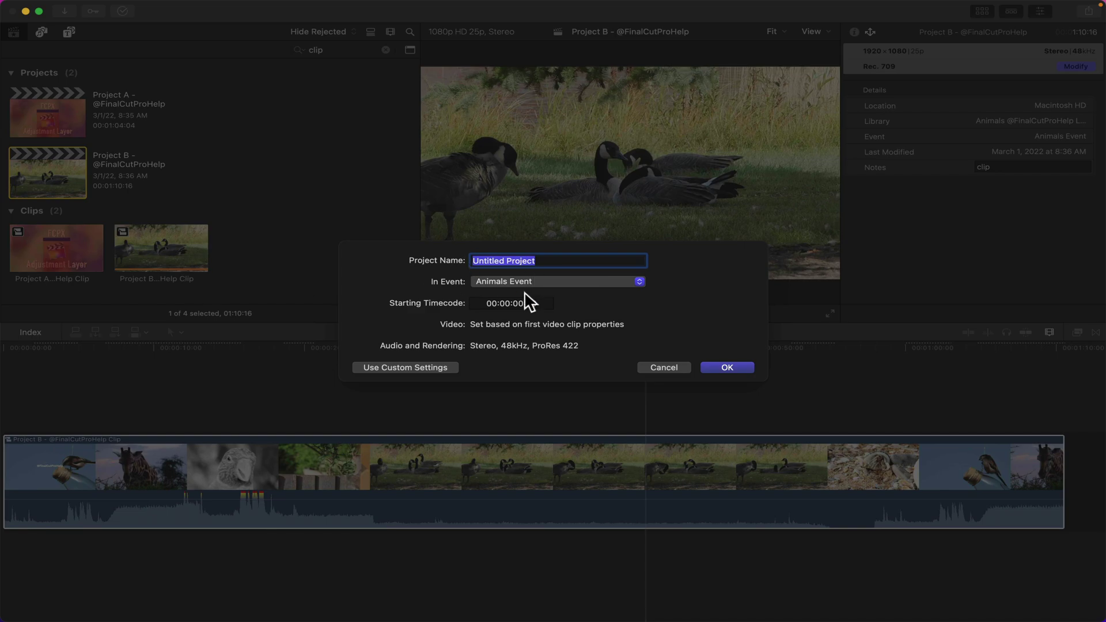
{"action": "type", "text": "Project A & B"}
{"action": "left_click", "coordinate": [727, 367]}
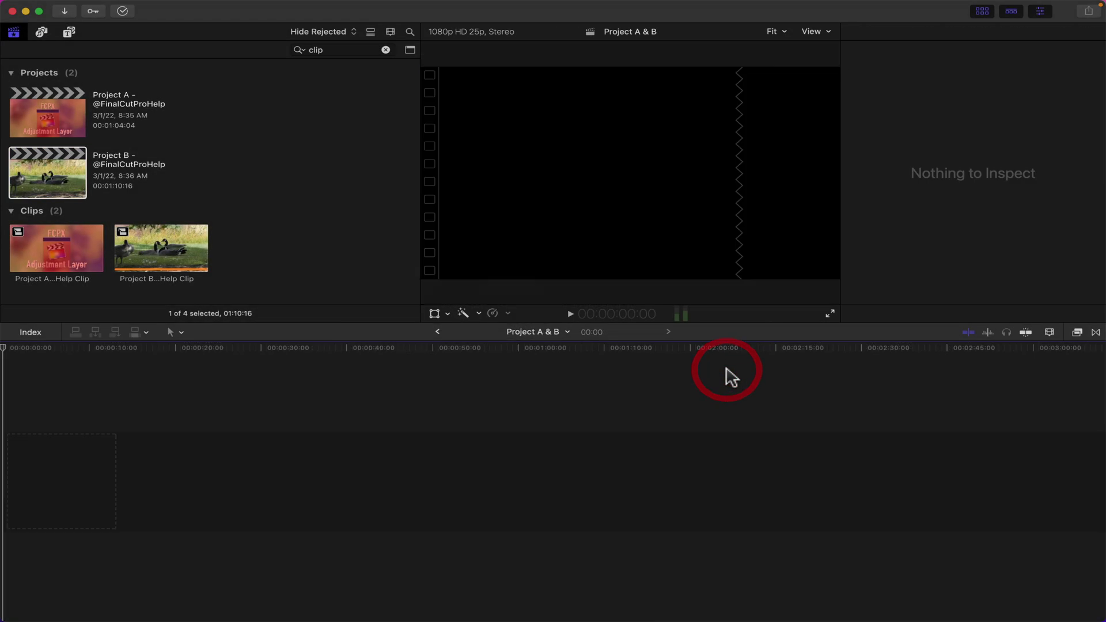
{"action": "left_click_drag", "start_coordinate": [81, 241], "coordinate": [58, 451]}
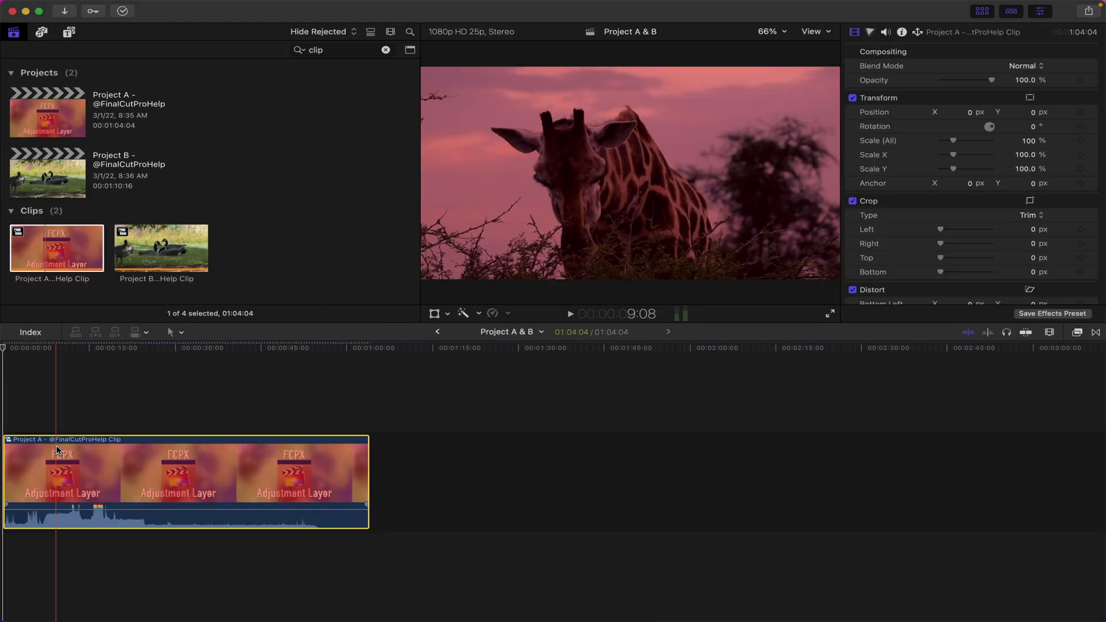
{"action": "left_click_drag", "start_coordinate": [162, 248], "coordinate": [25, 397]}
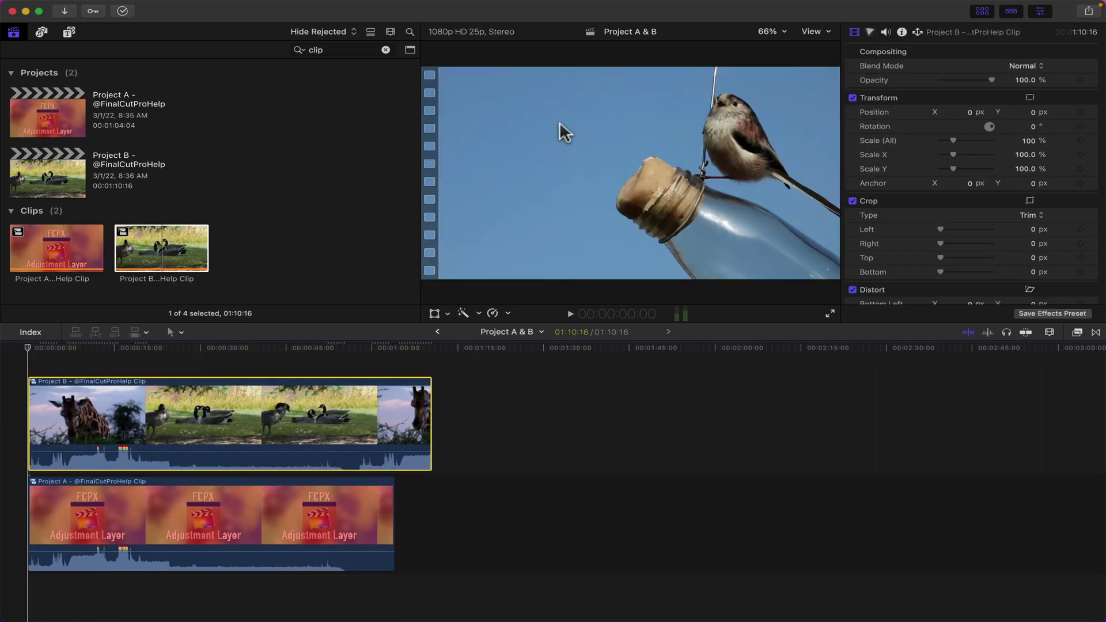
Scale the Project B clip to 50% and shift it toward the right half.
{"action": "left_click", "coordinate": [1026, 140]}
{"action": "type", "text": "50"}
{"action": "key", "text": "Return"}
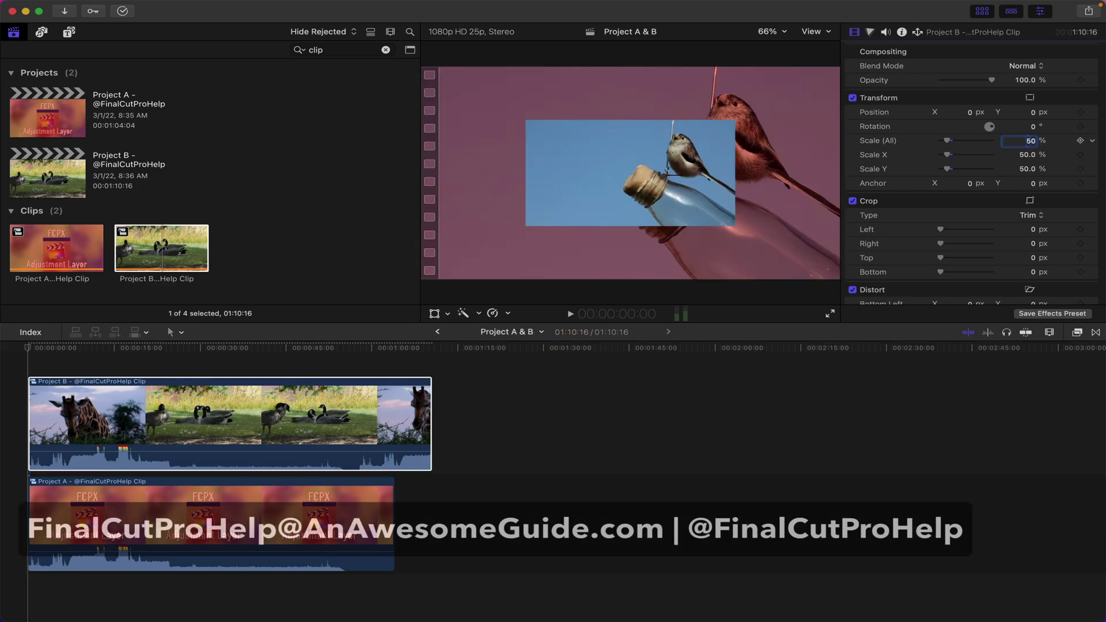
{"action": "mouse_move", "coordinate": [973, 112]}
{"action": "left_mouse_down"}
{"action": "mouse_move", "coordinate": [1003, 113]}
{"action": "mouse_move", "coordinate": [974, 113]}
{"action": "left_mouse_up"}
Scale the Project A clip to 50% and reposition it in the viewer.
{"action": "left_click", "coordinate": [185, 491]}
{"action": "left_click", "coordinate": [1031, 140]}
{"action": "type", "text": "50"}
{"action": "key", "text": "Return"}
{"action": "left_click", "coordinate": [434, 313]}
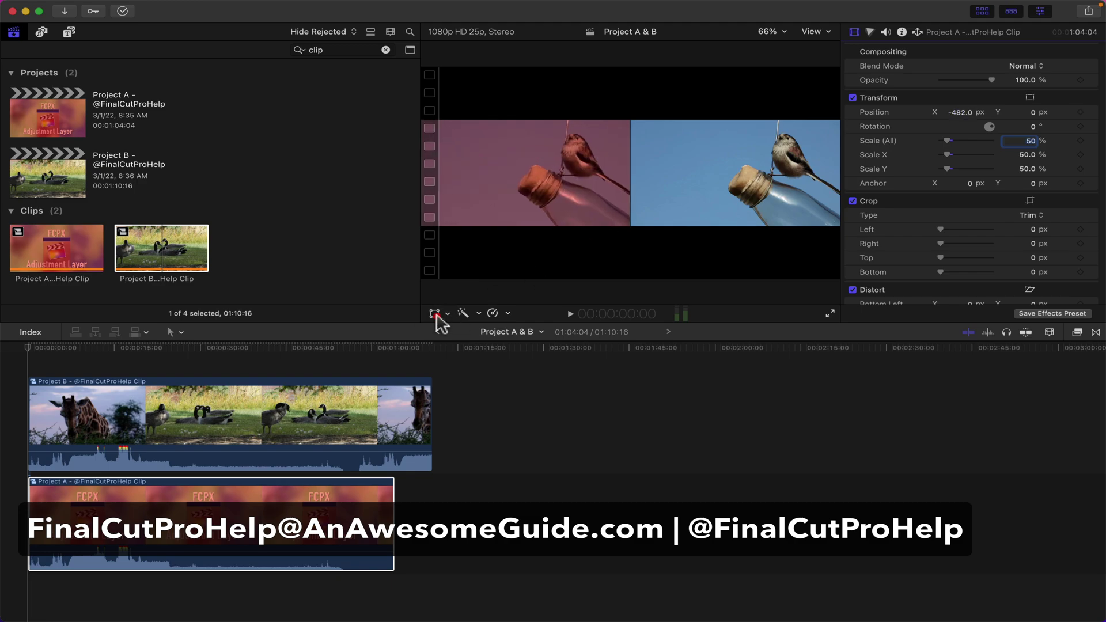
{"action": "left_click", "coordinate": [817, 51]}
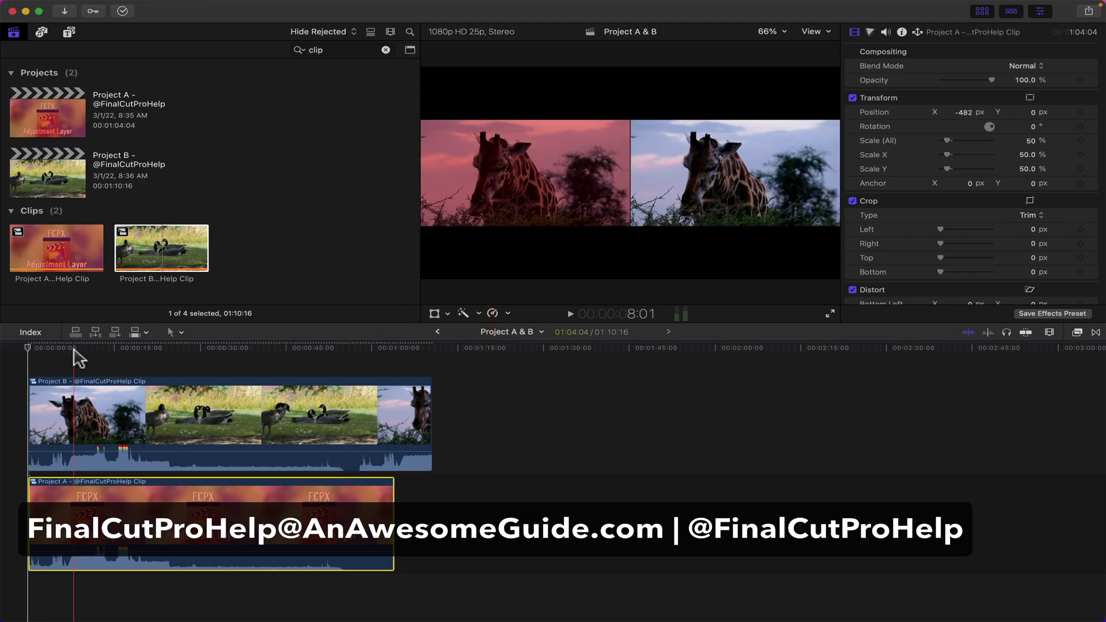